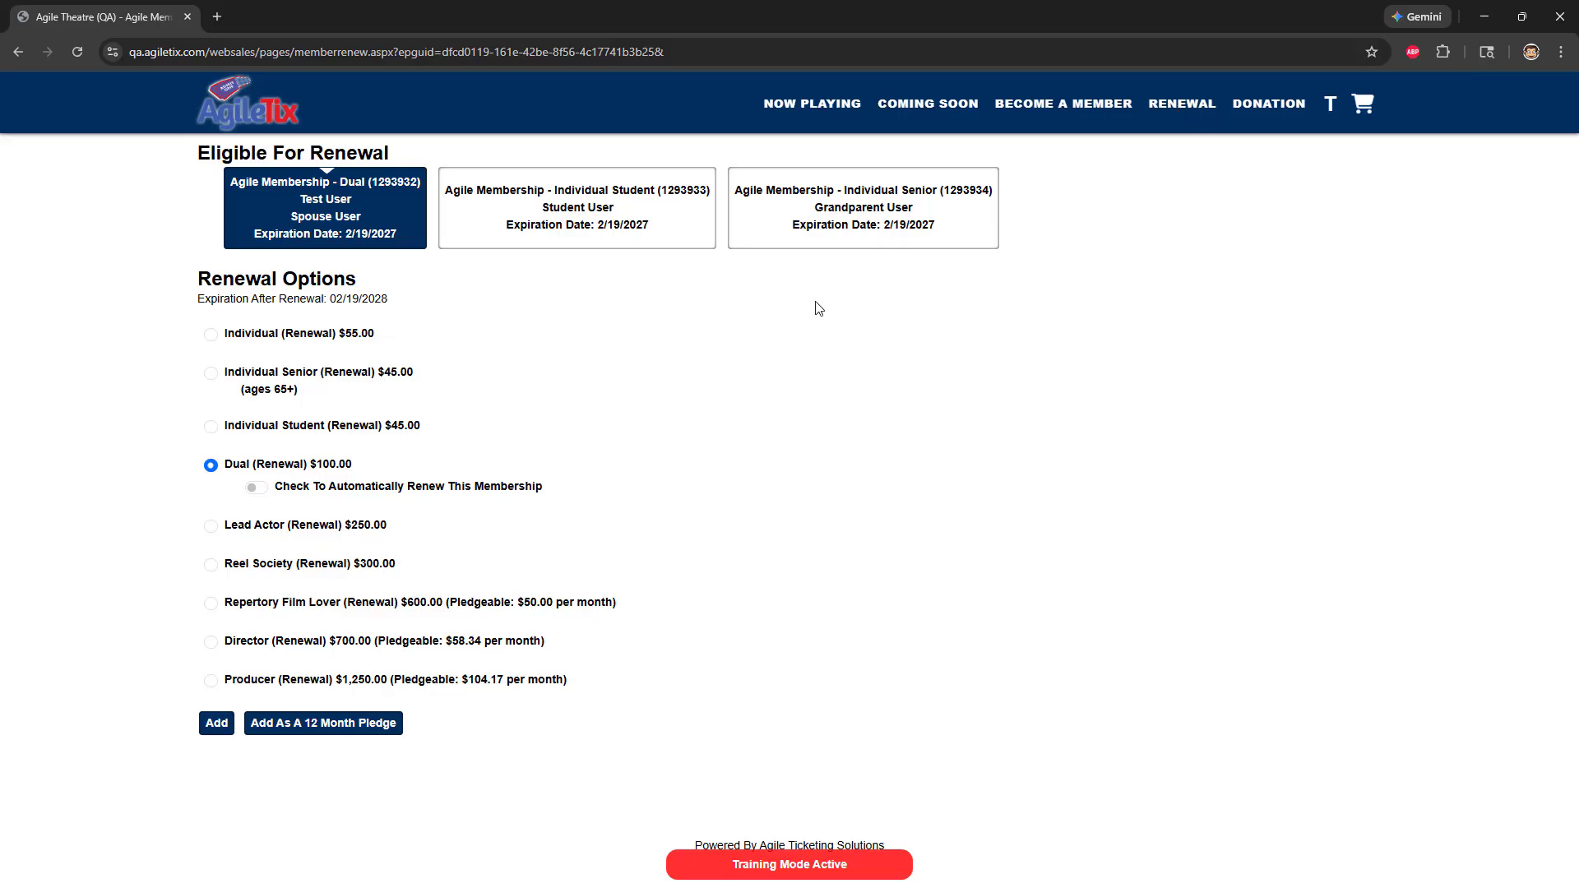
Add the Reel Society renewal for the Dual membership to the cart, and bring up the renewal options for the Individual Student membership
left_click(218, 566)
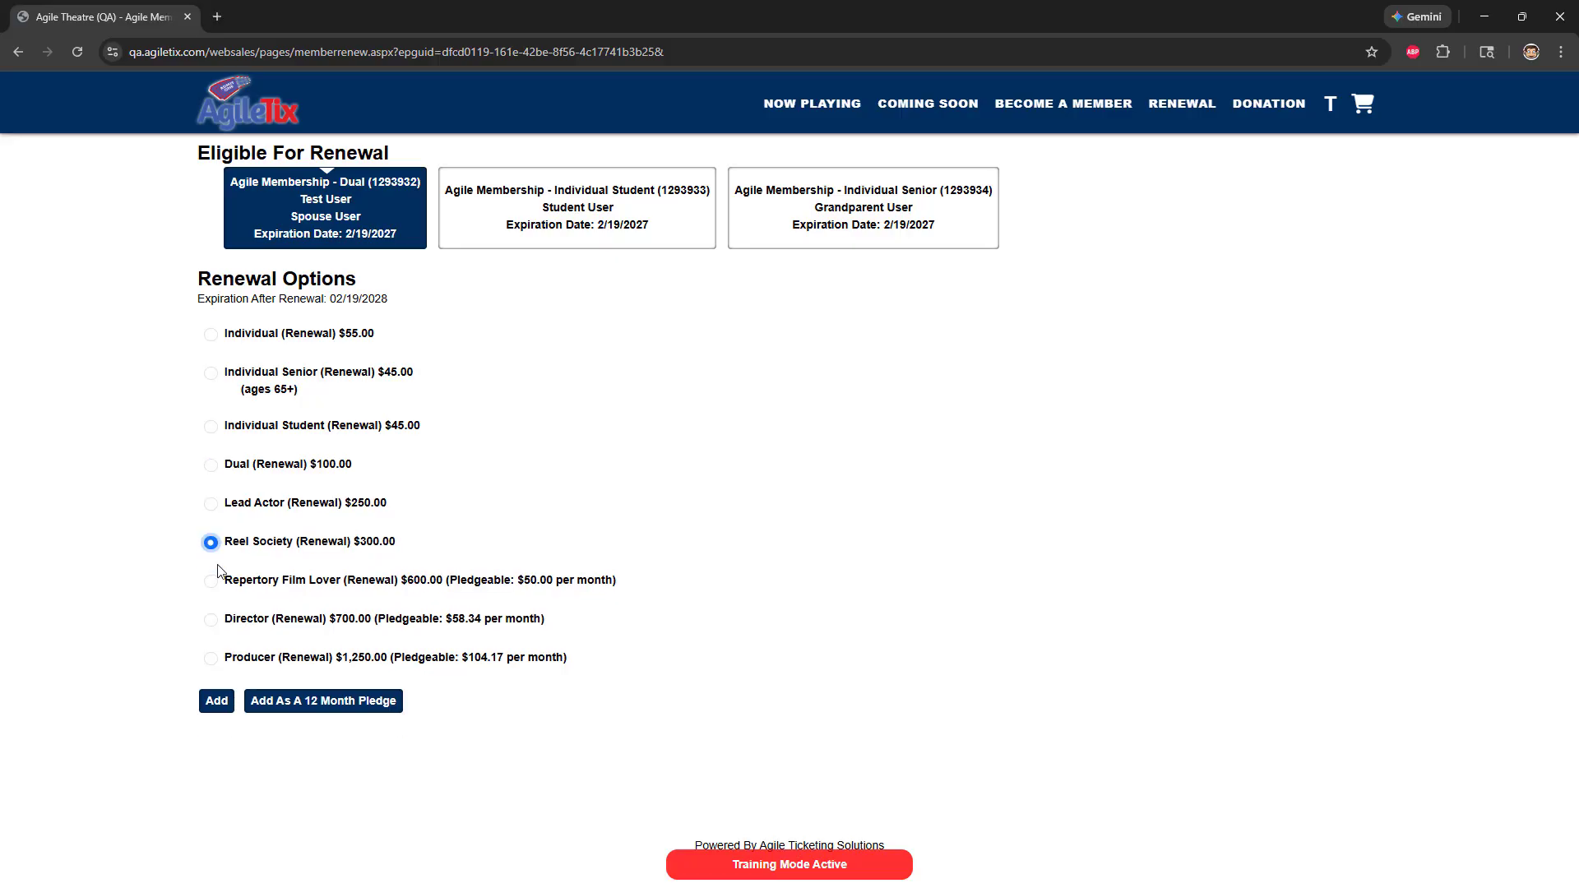
left_click(212, 702)
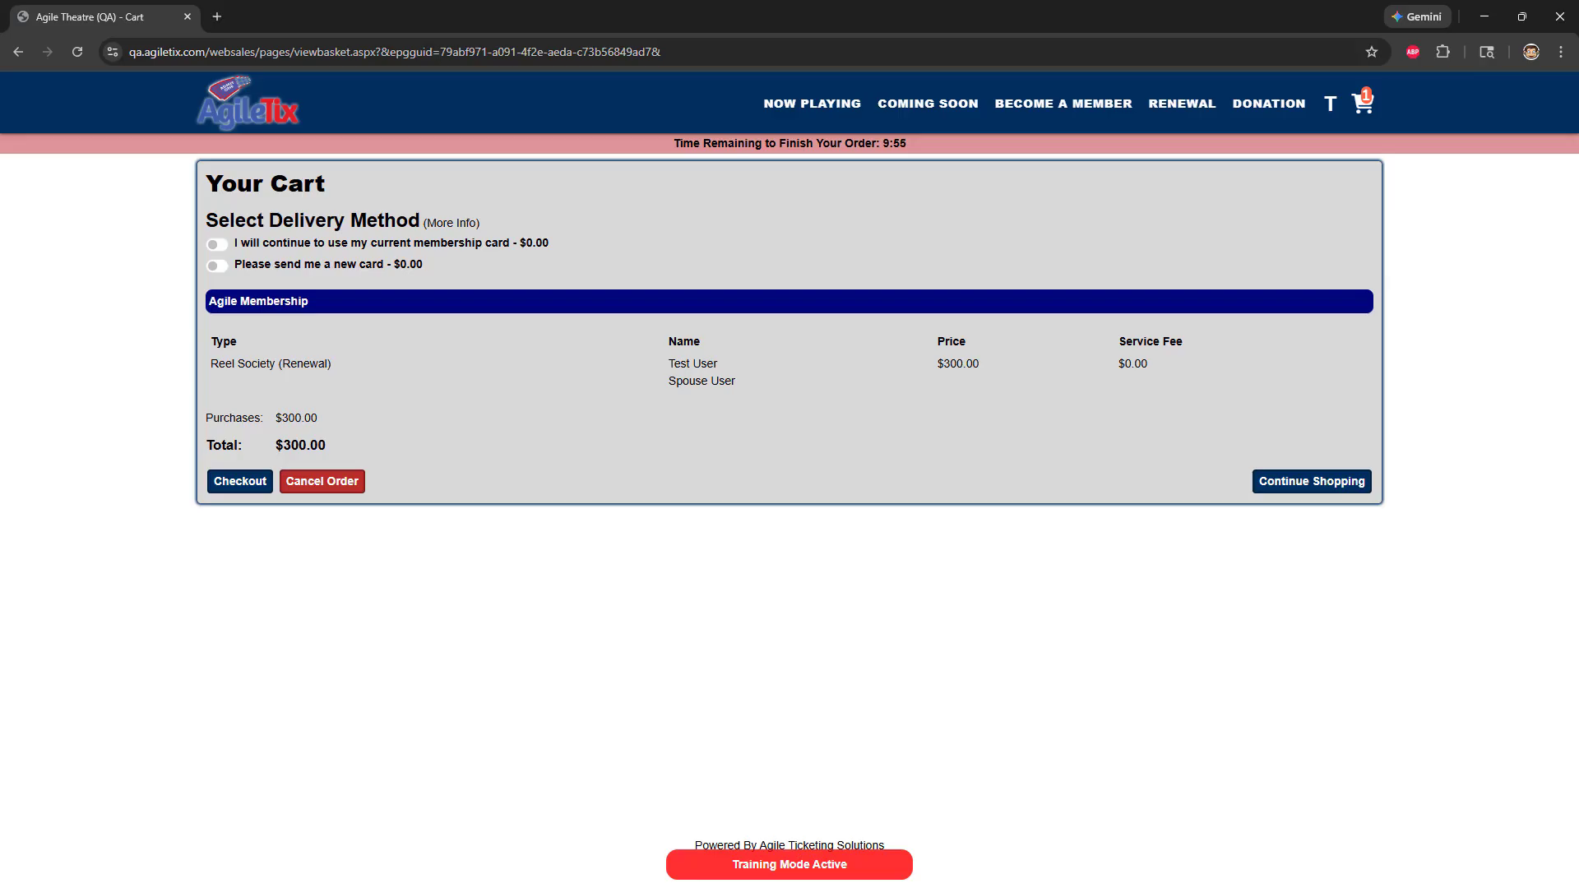
left_click(1182, 103)
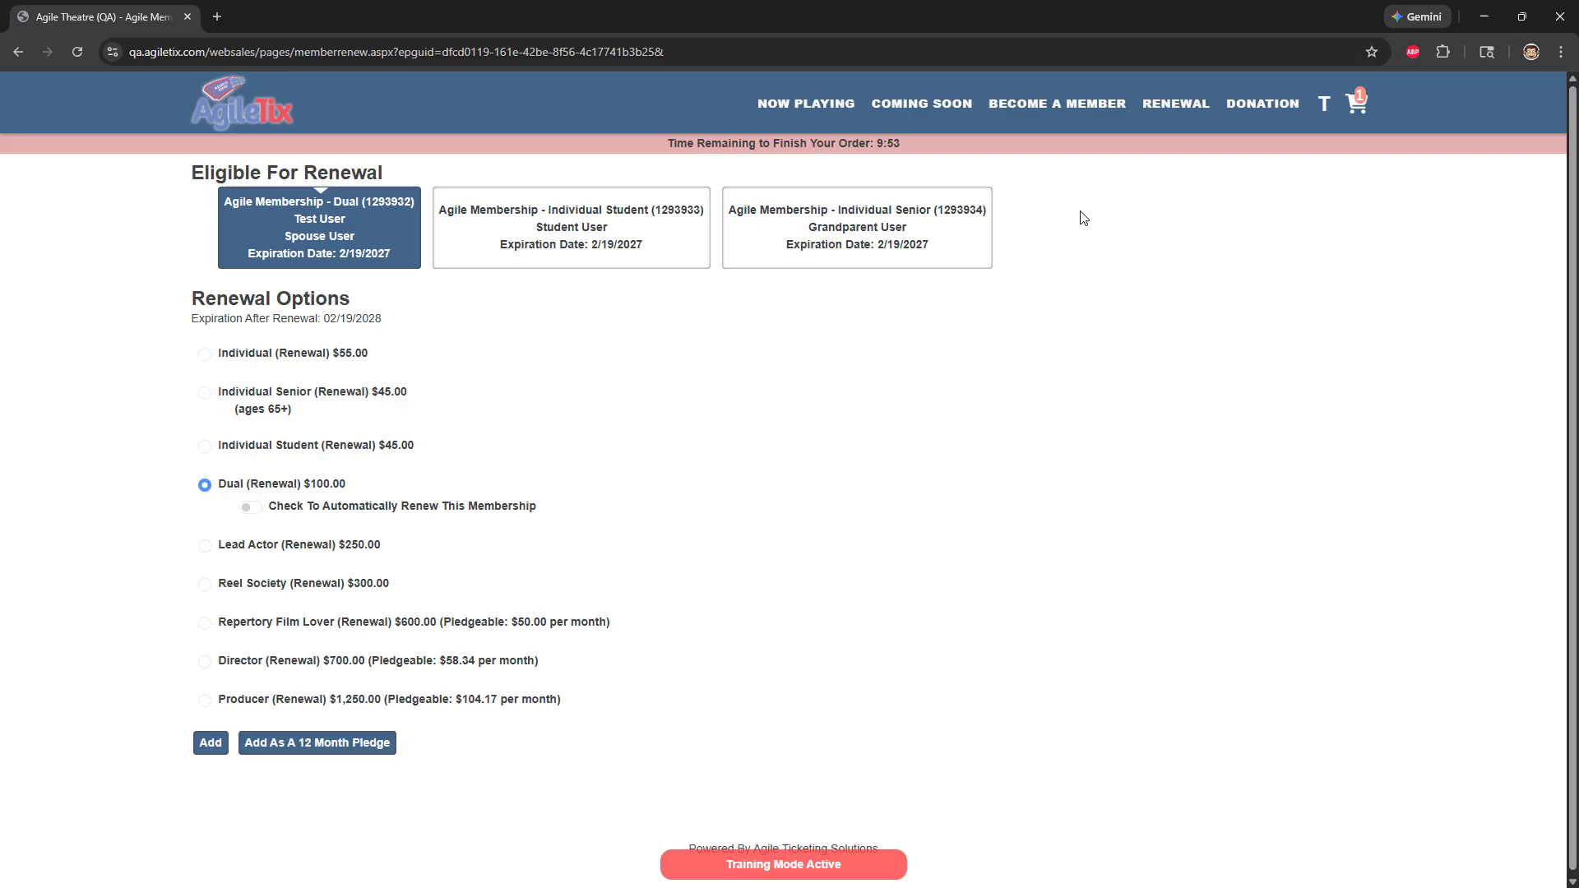
left_click(463, 246)
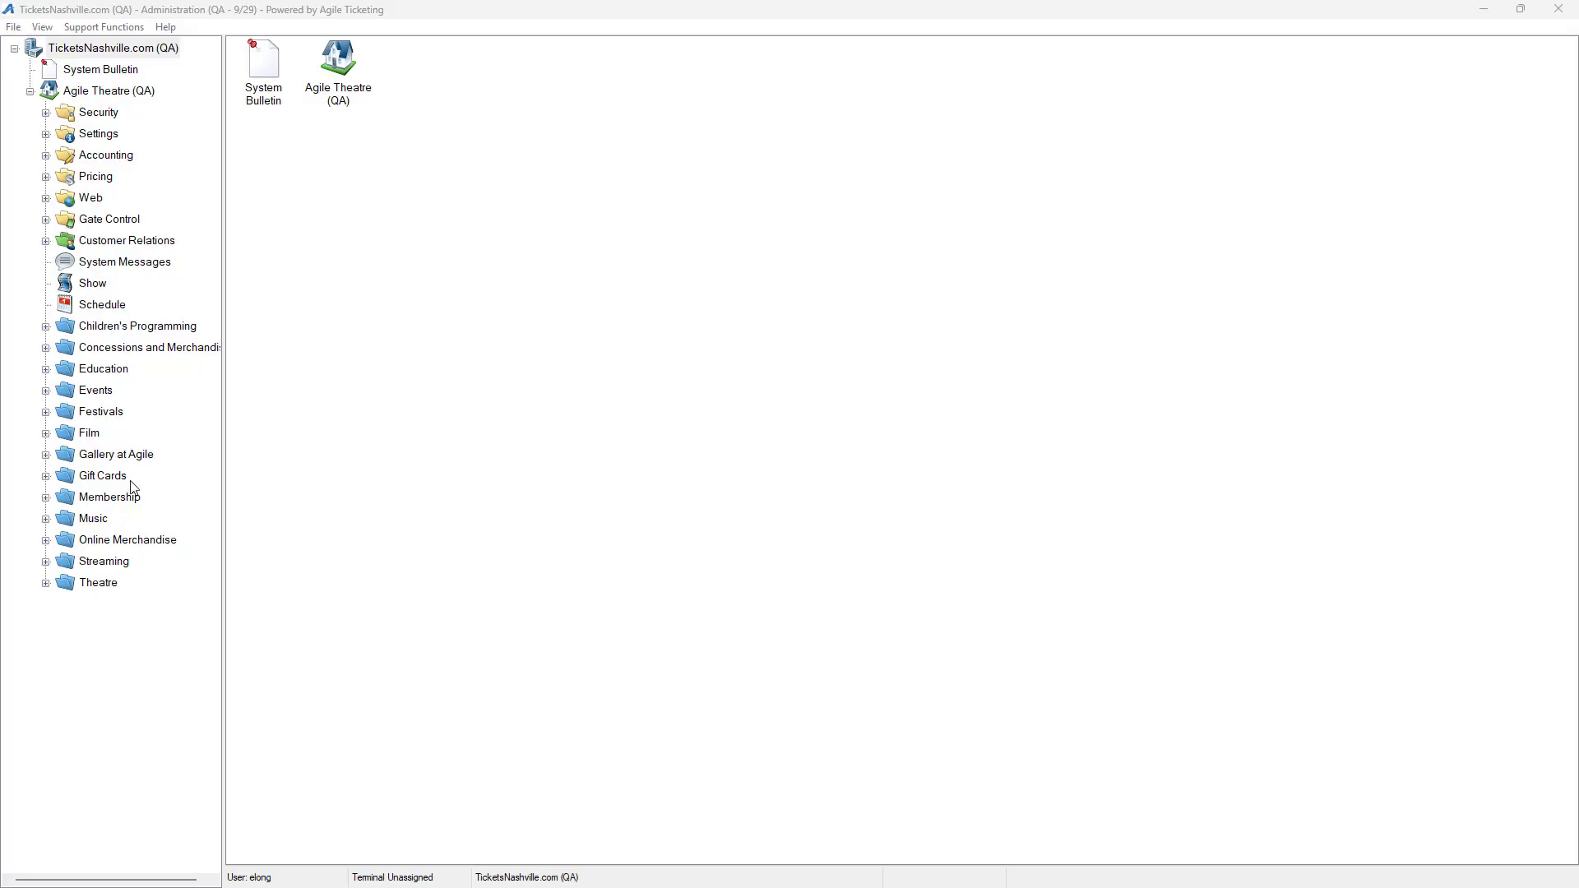
In the Administration application, open the Online Merchandise catalog and list the SKUs of the Agile Reel T-Shirt
left_click(47, 540)
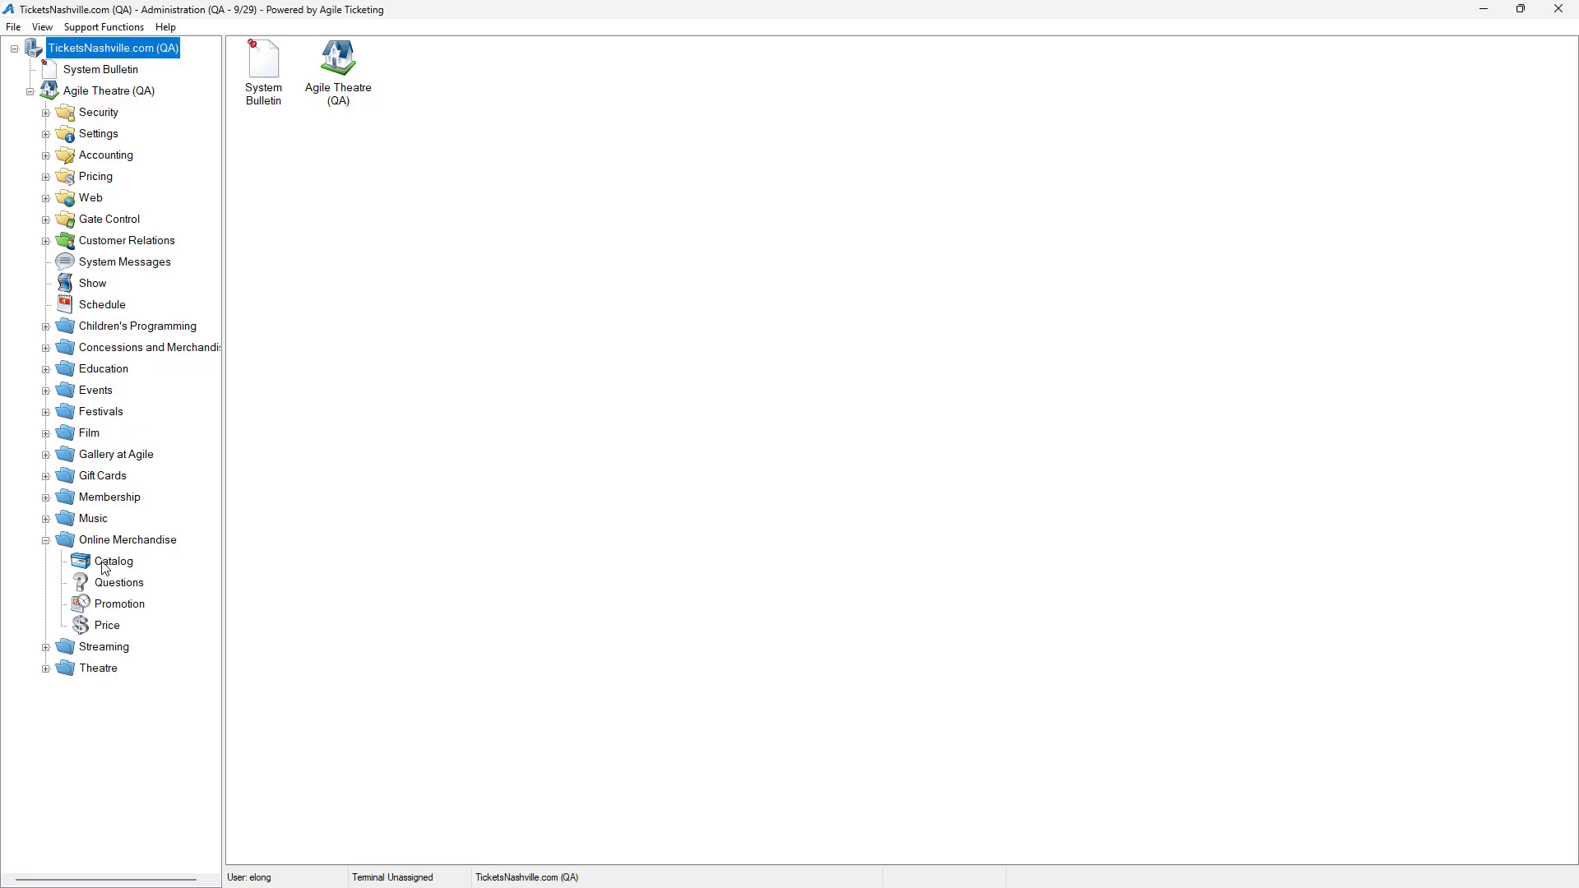
left_click(103, 563)
left_click(313, 100)
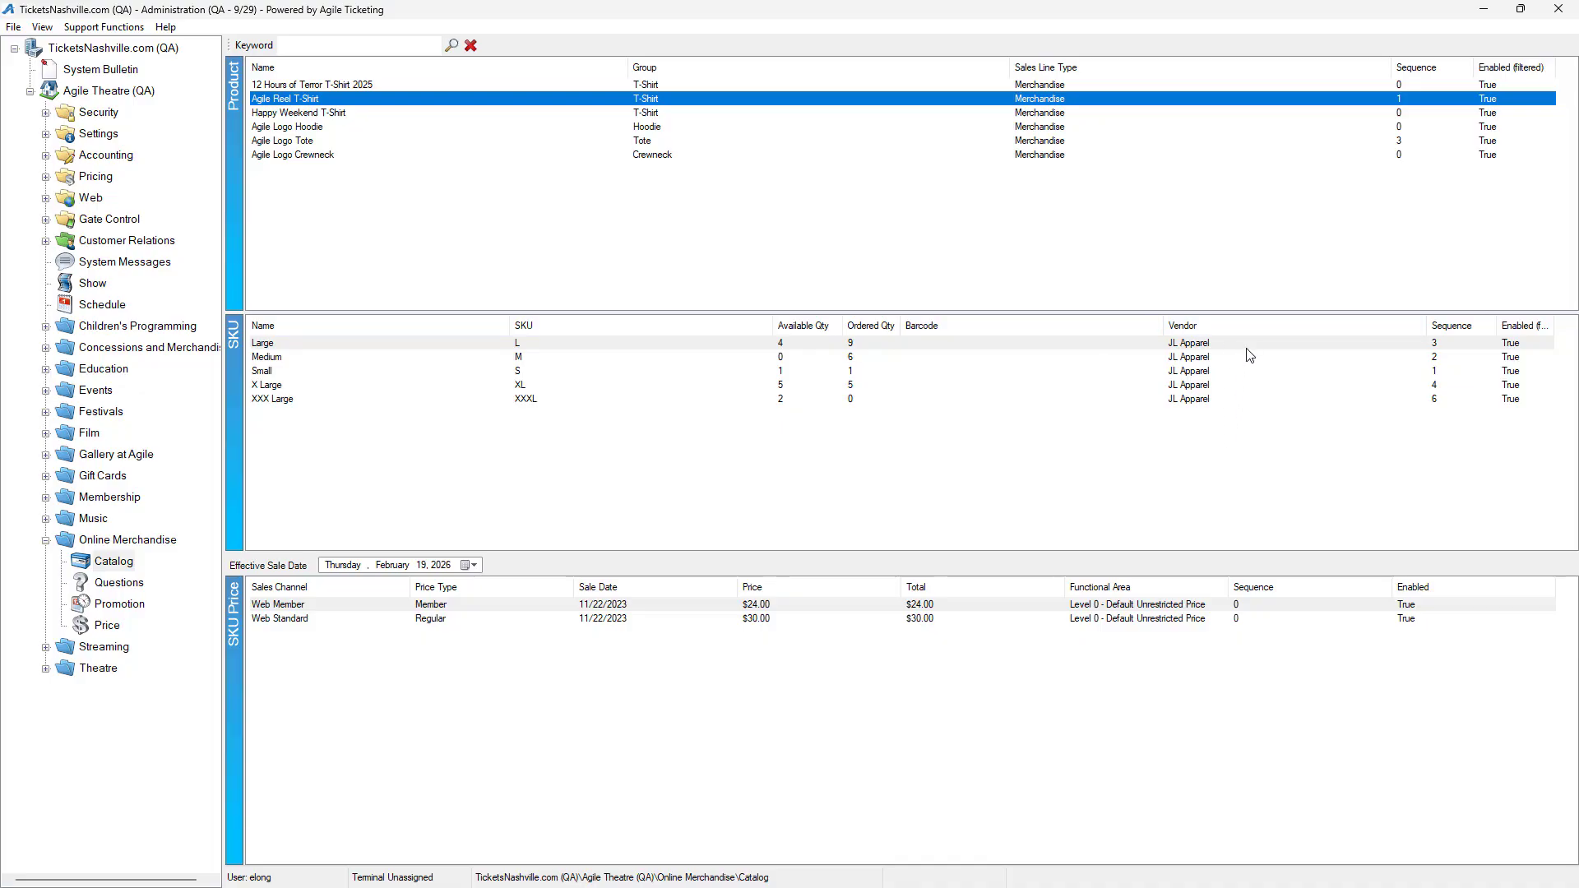
Examine the vendor and inventory settings of the Agile Reel T-Shirt's Medium SKU, leaving them unchanged
left_click(525, 357)
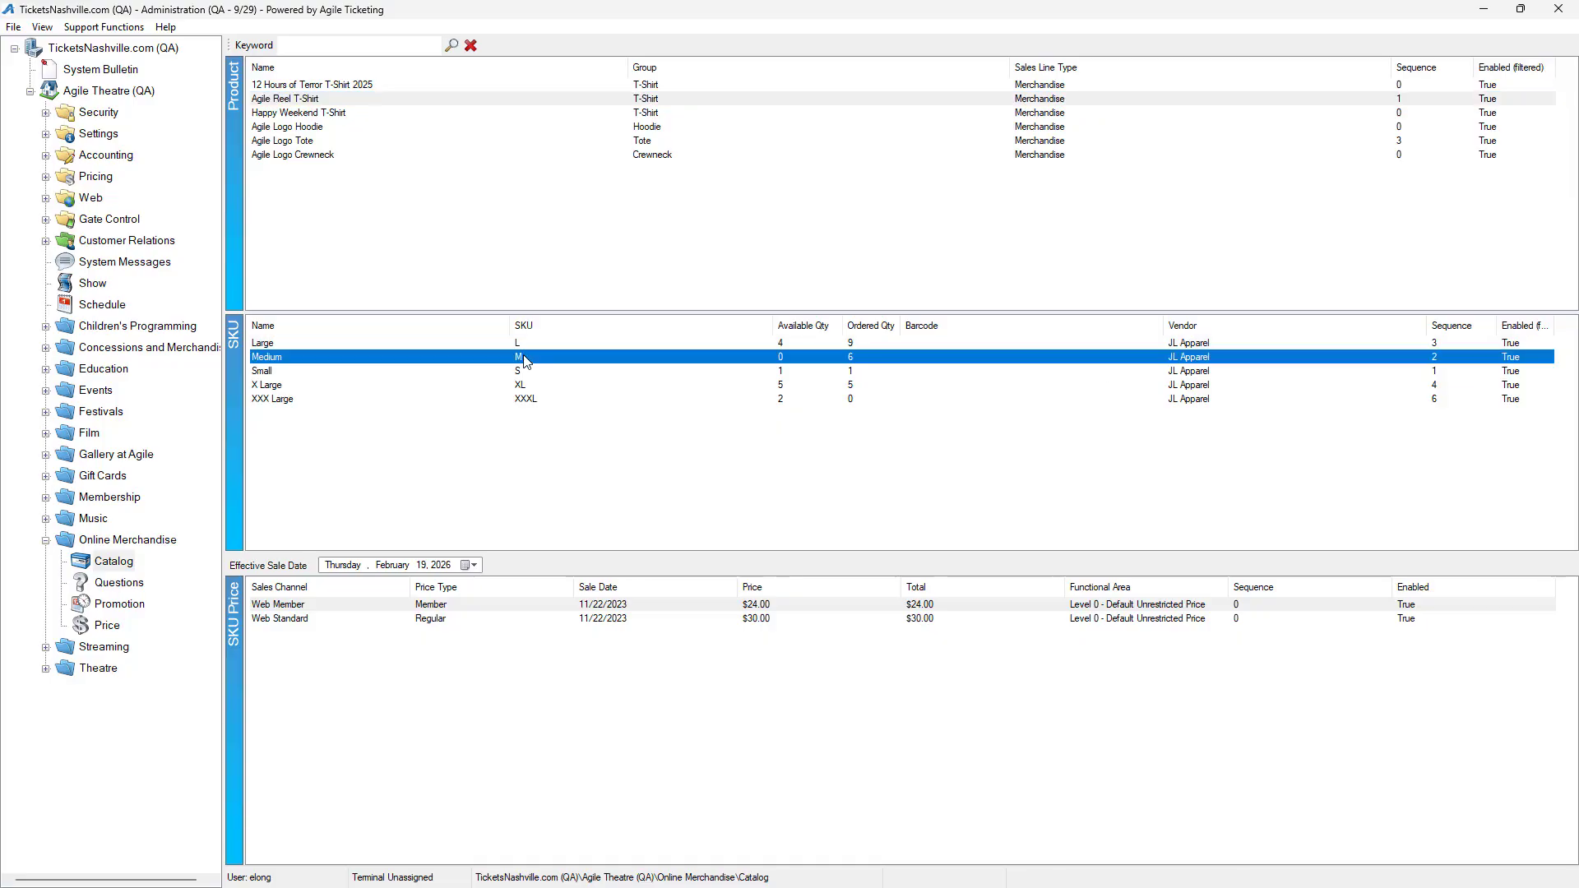
left_click_drag(831, 232, 720, 216)
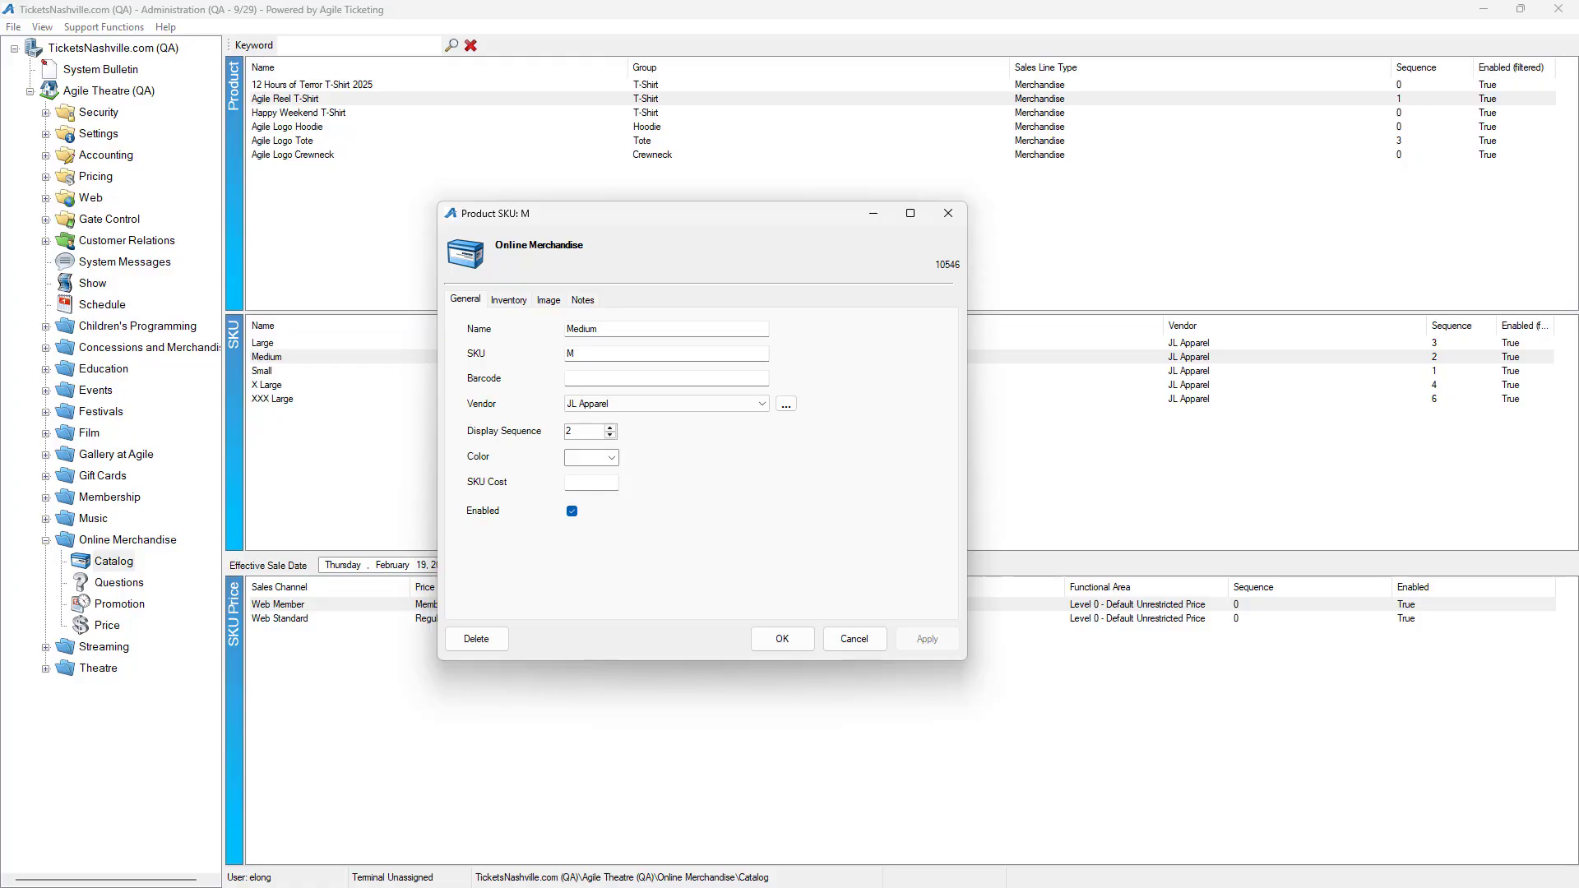
left_click(759, 405)
left_click(811, 385)
left_click(511, 302)
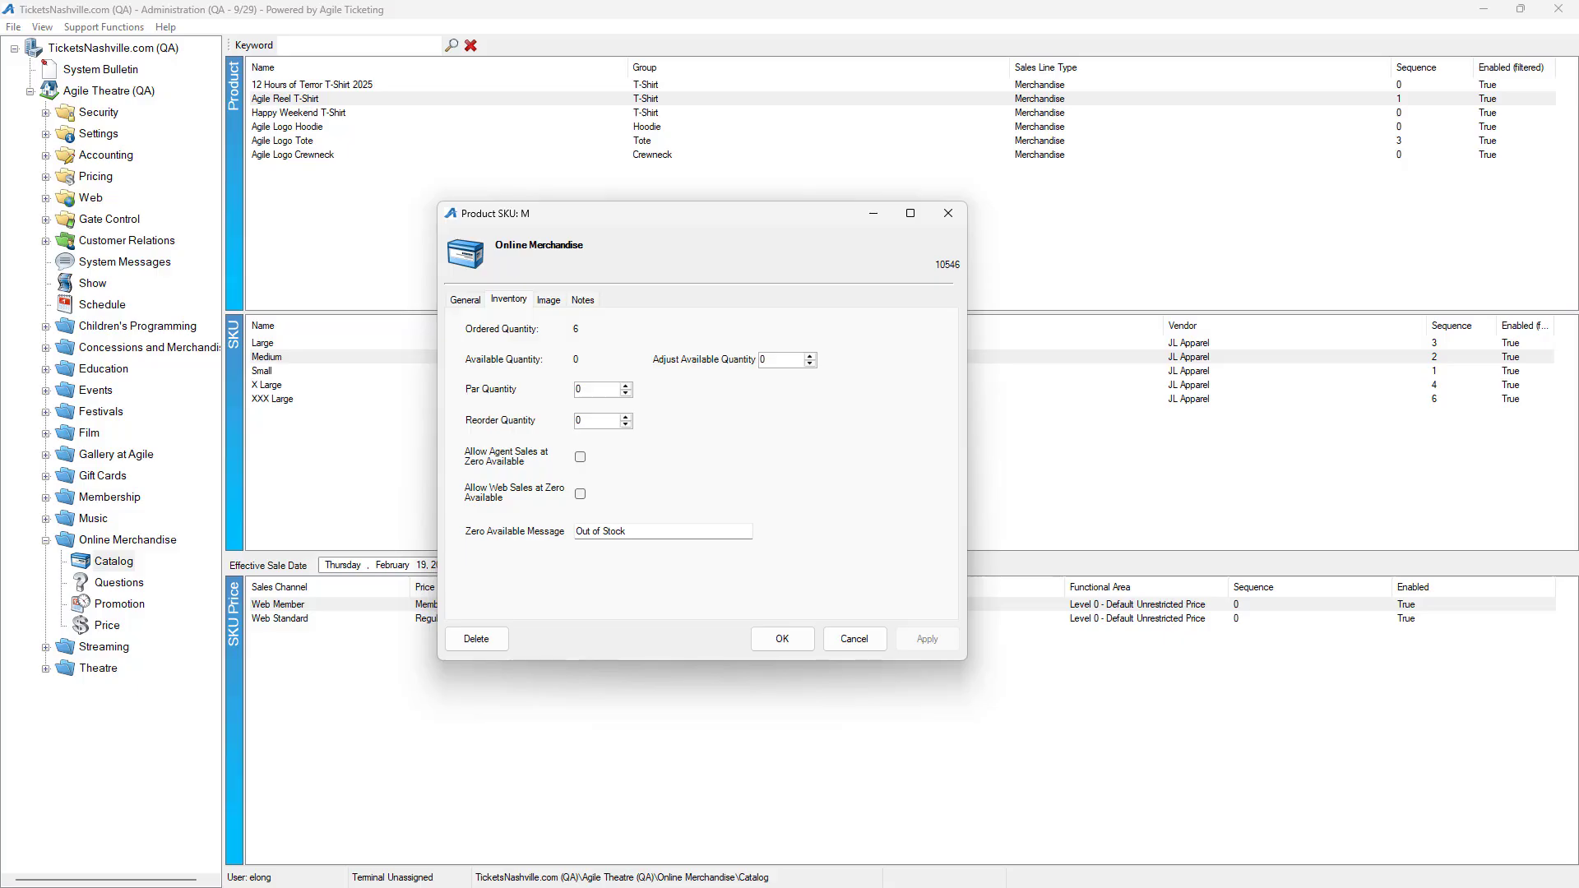
left_click(855, 639)
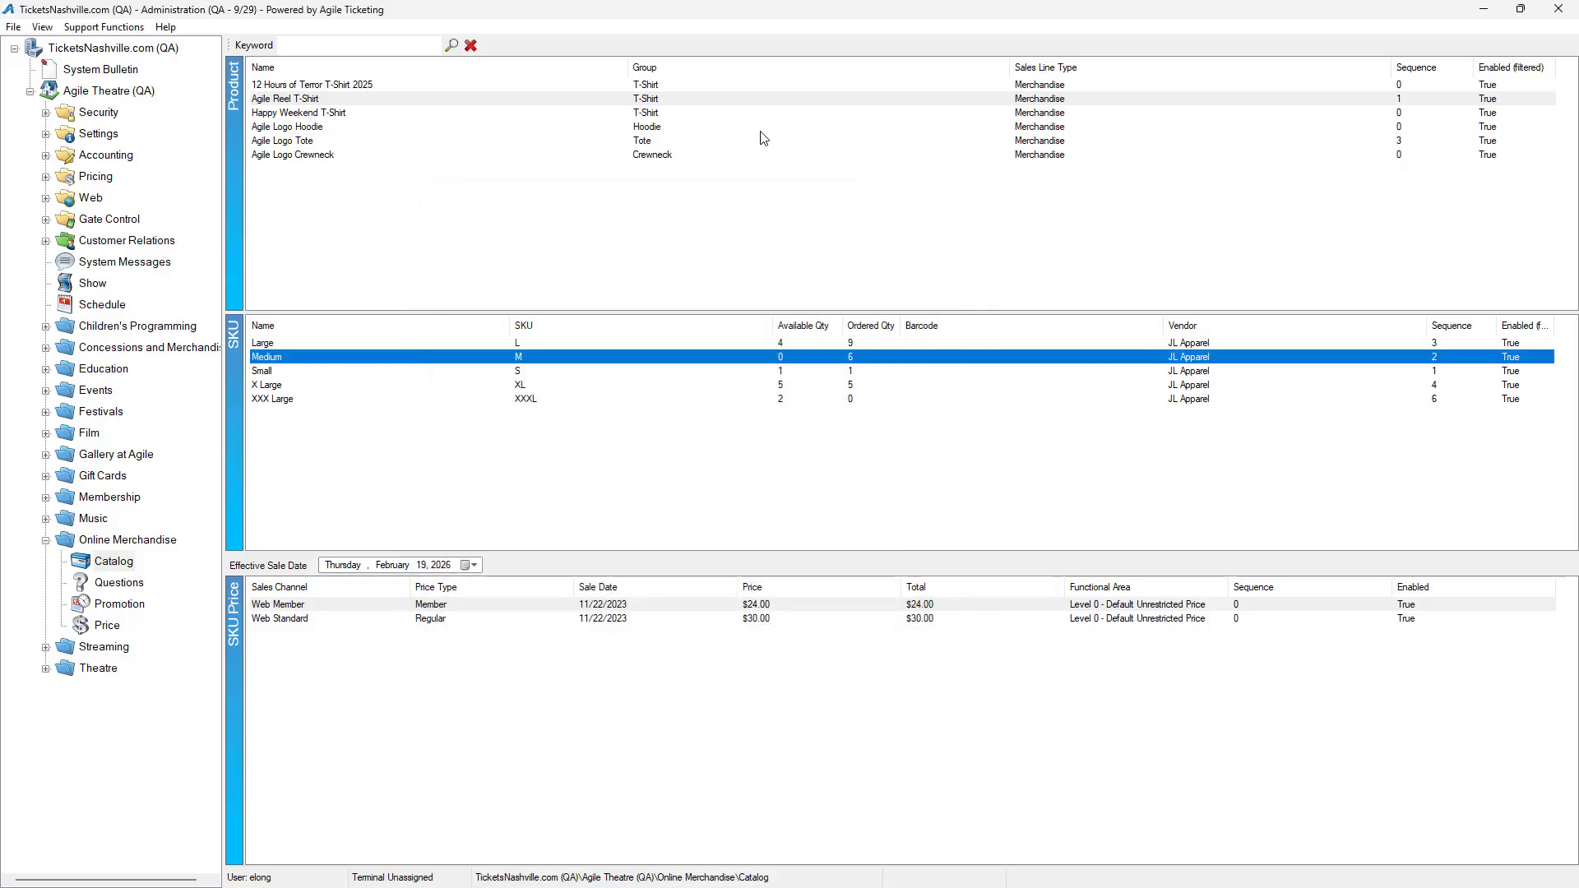
Run Update Product SKUs on all catalog products from 12 Hours of Terror T-Shirt 2025 through Agile Logo Crewneck
left_click(663, 87)
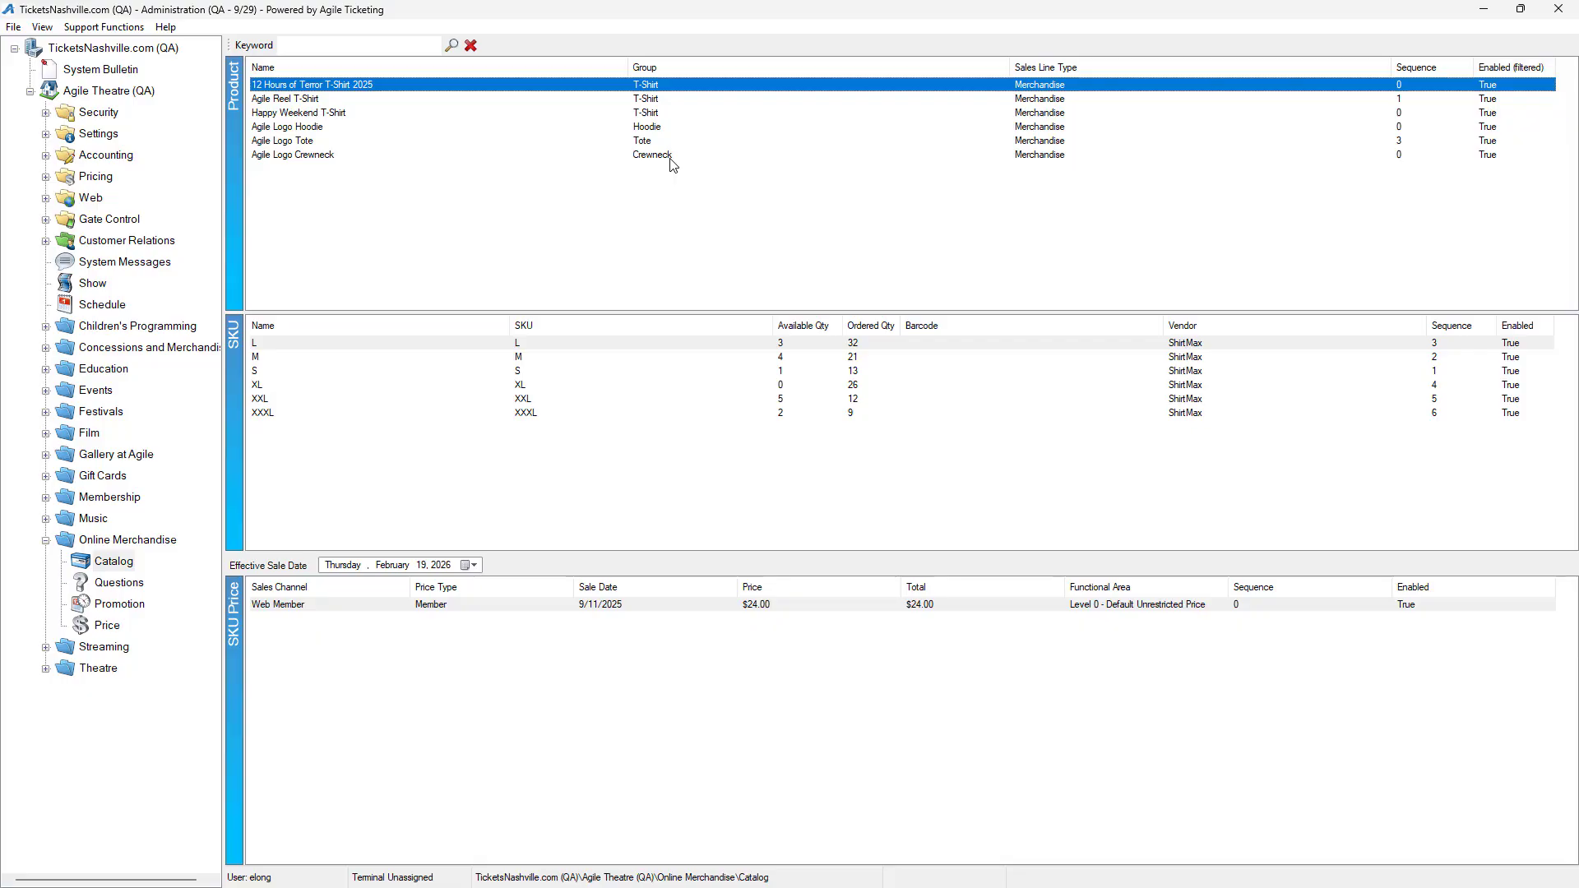
left_click(669, 157, "shift")
right_click(670, 158)
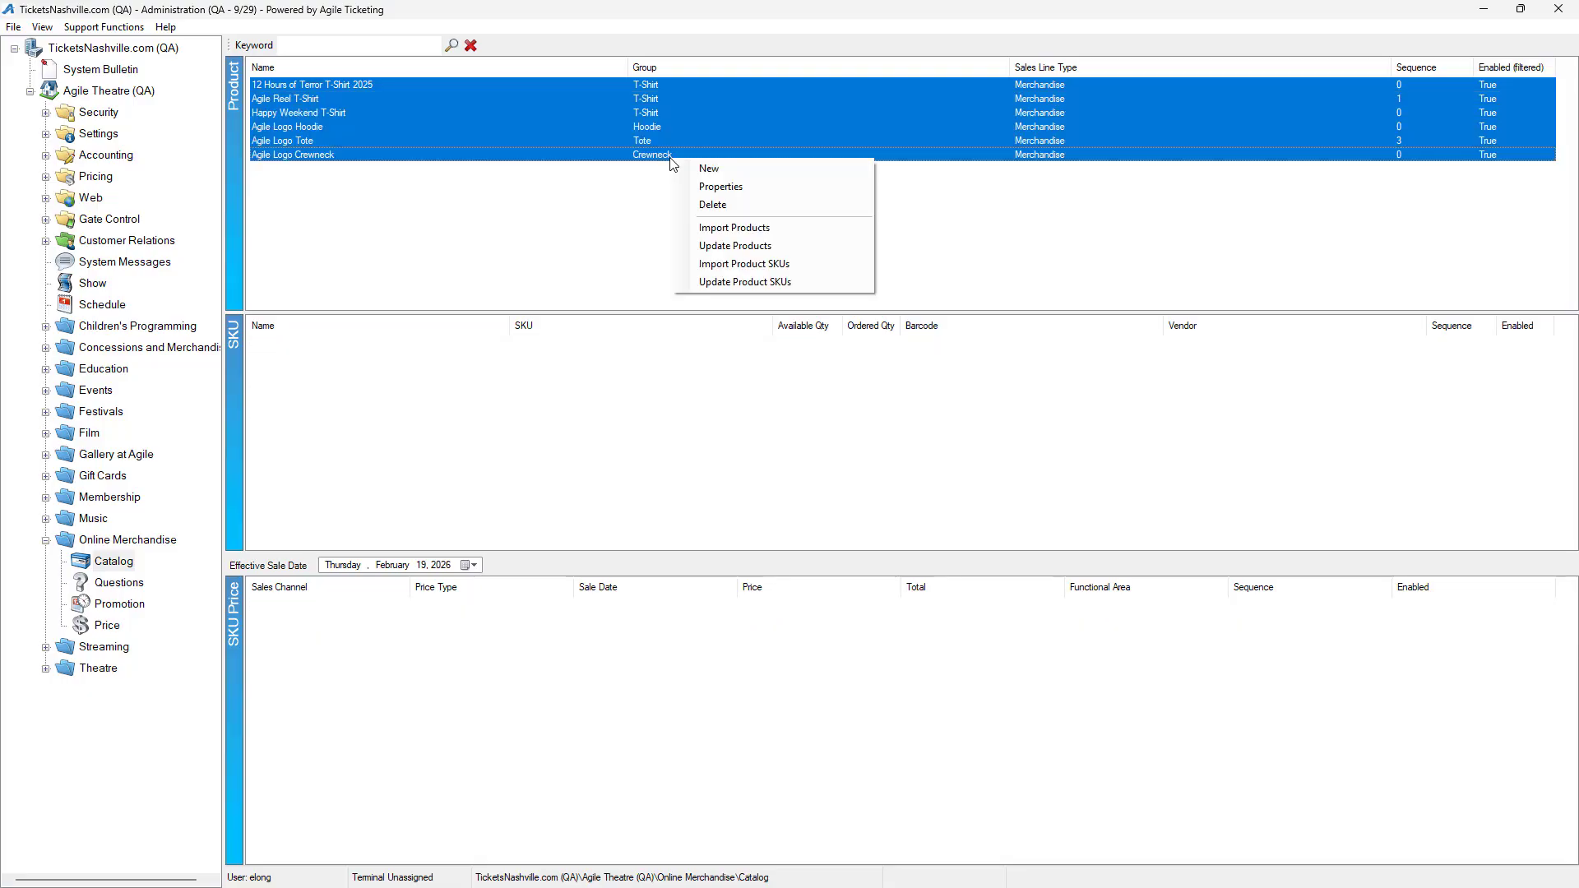
left_click(763, 284)
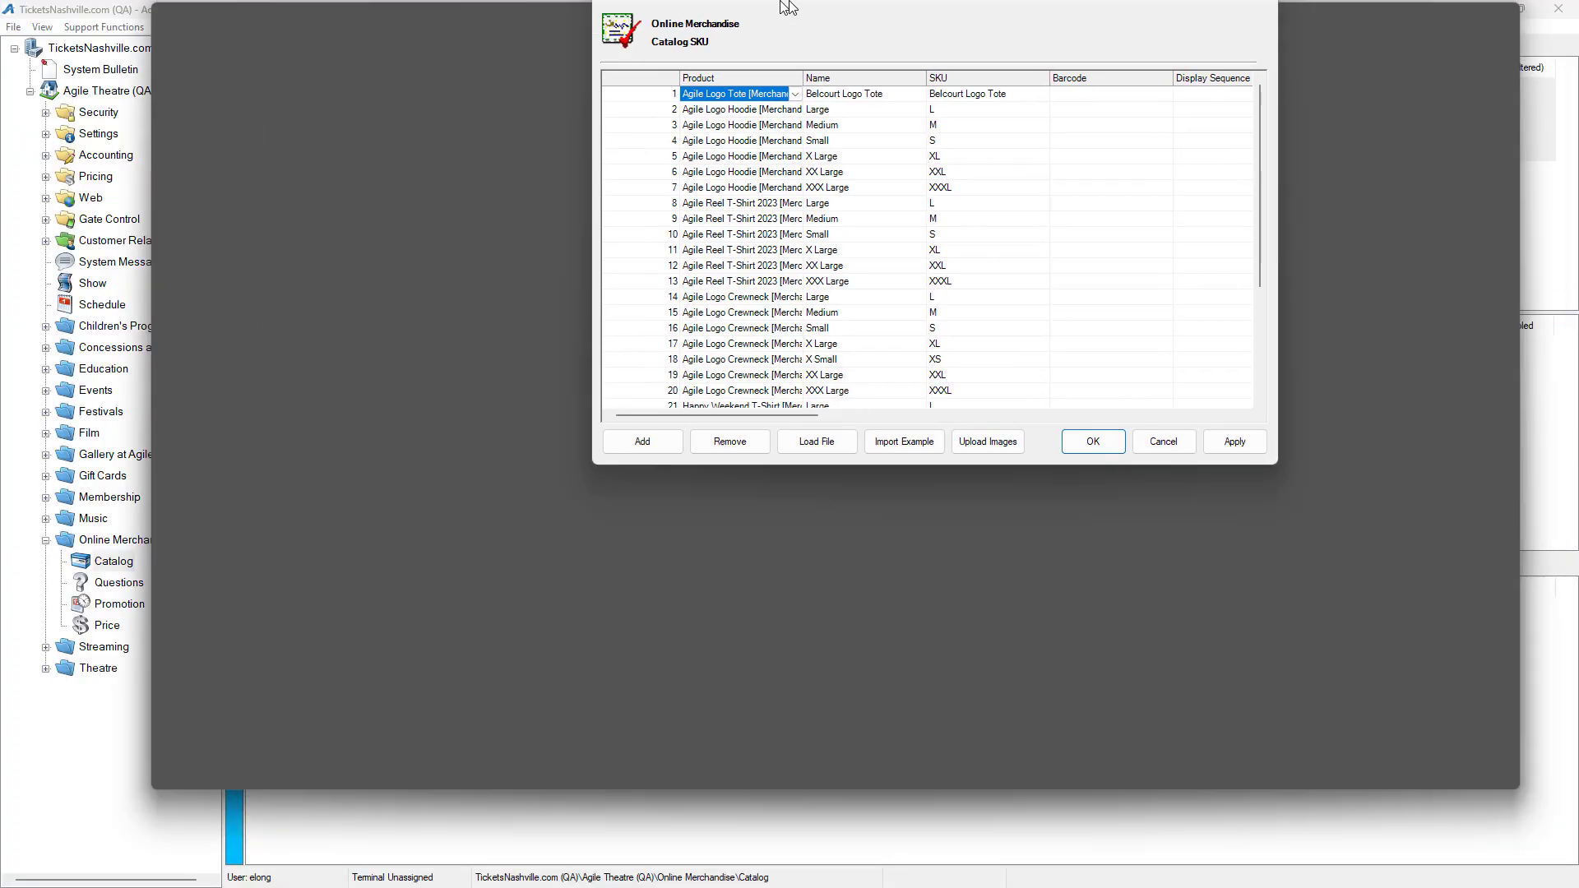
left_click_drag(788, 6, 787, 4)
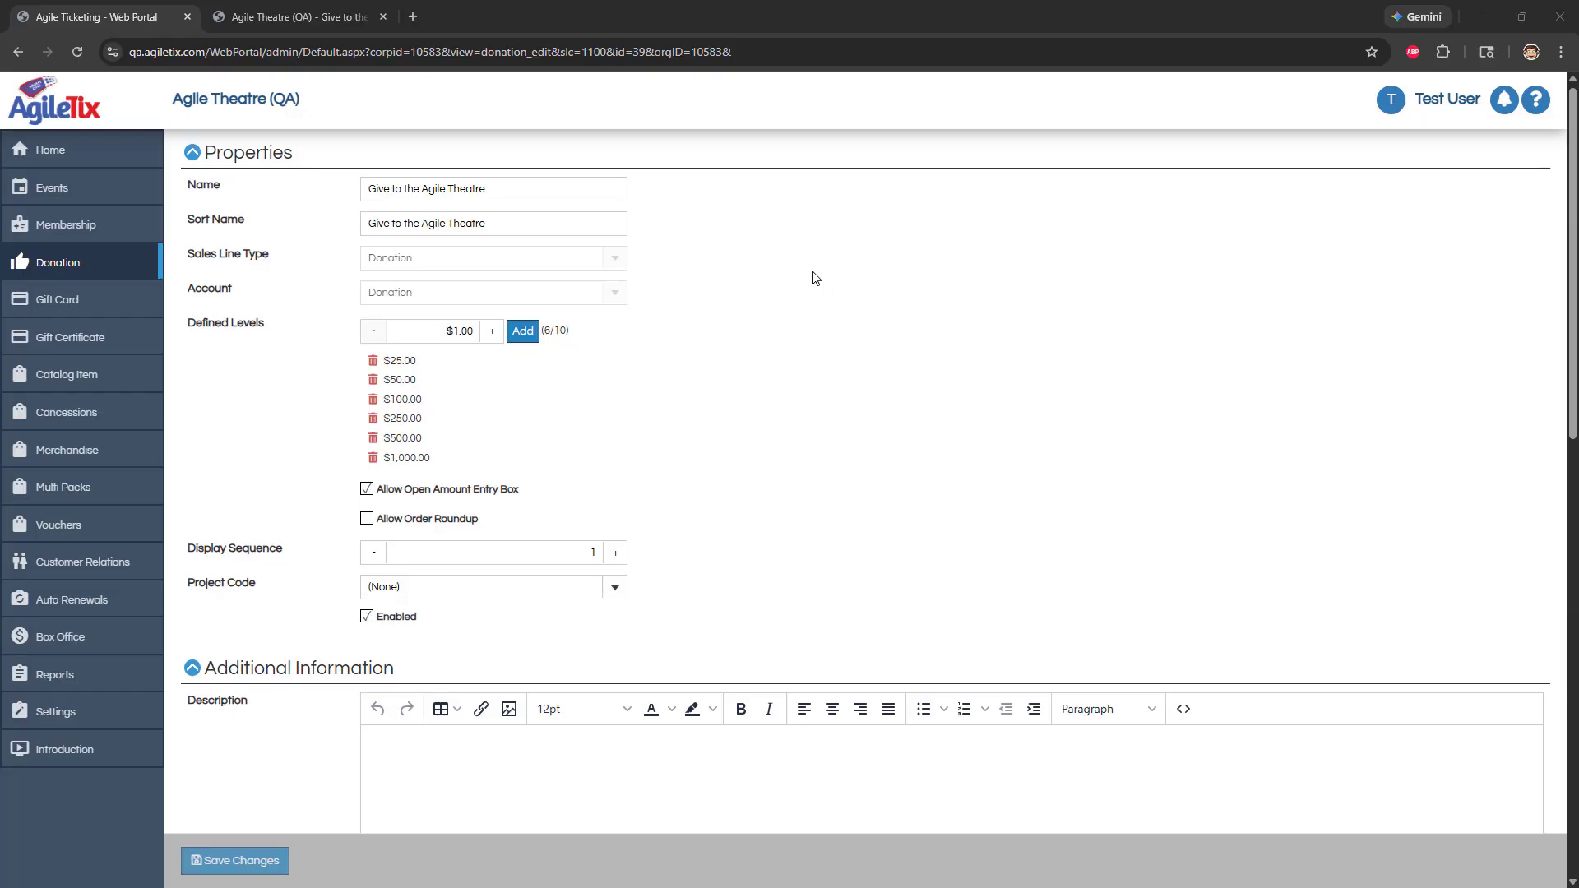
In the Web Portal, review the tally settings of the Give to the Agile Theatre donation and compare them with its public page
scroll(810, 276, "down", 8)
scroll(814, 276, "down", 5)
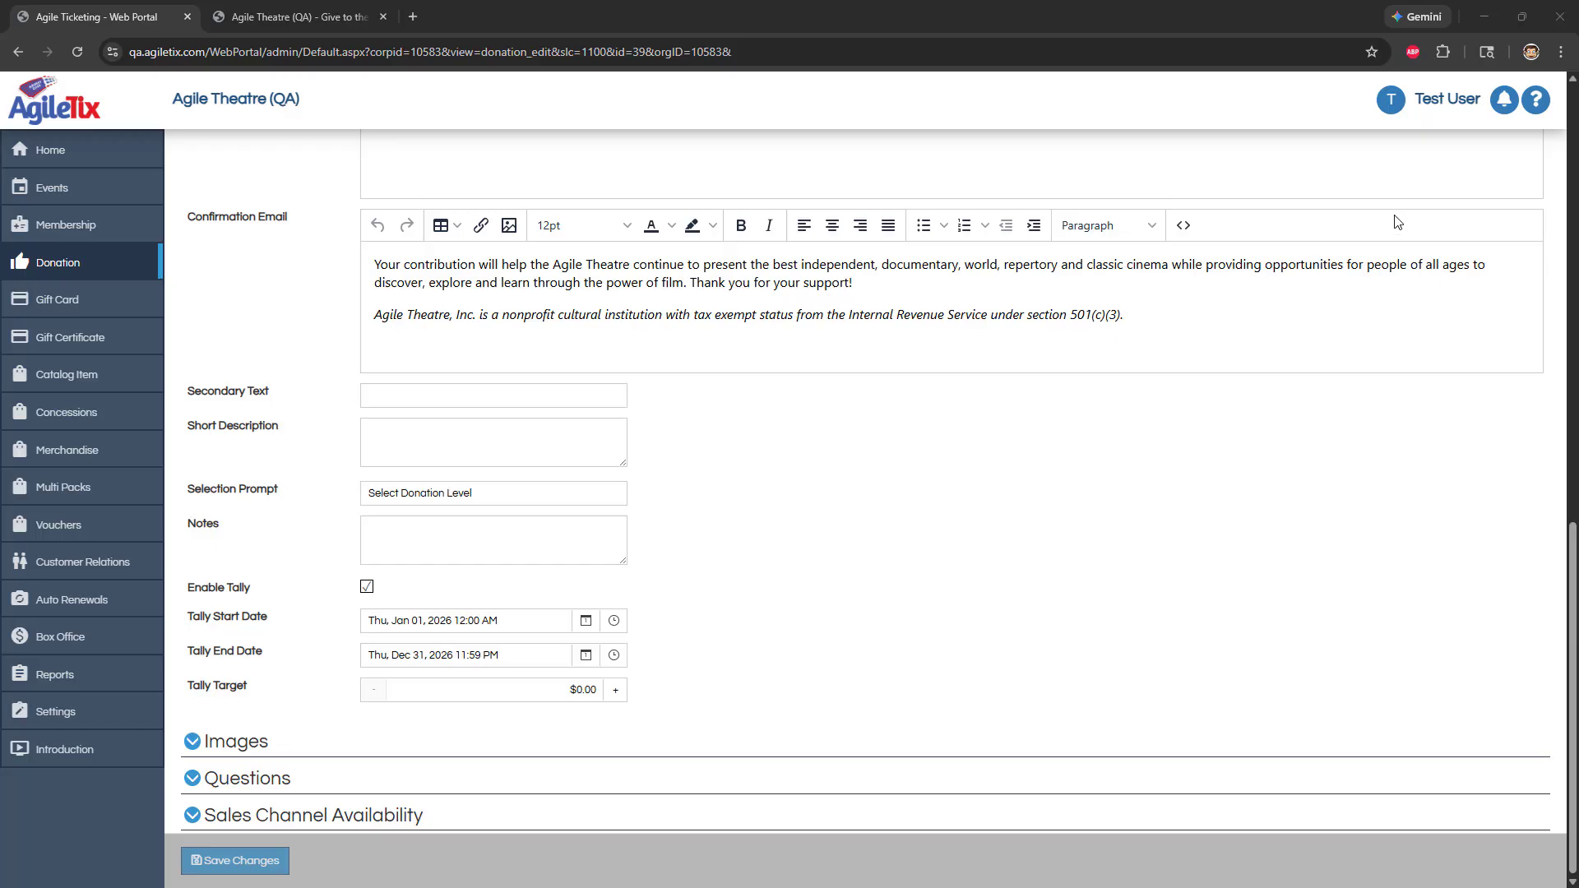
left_click(321, 17)
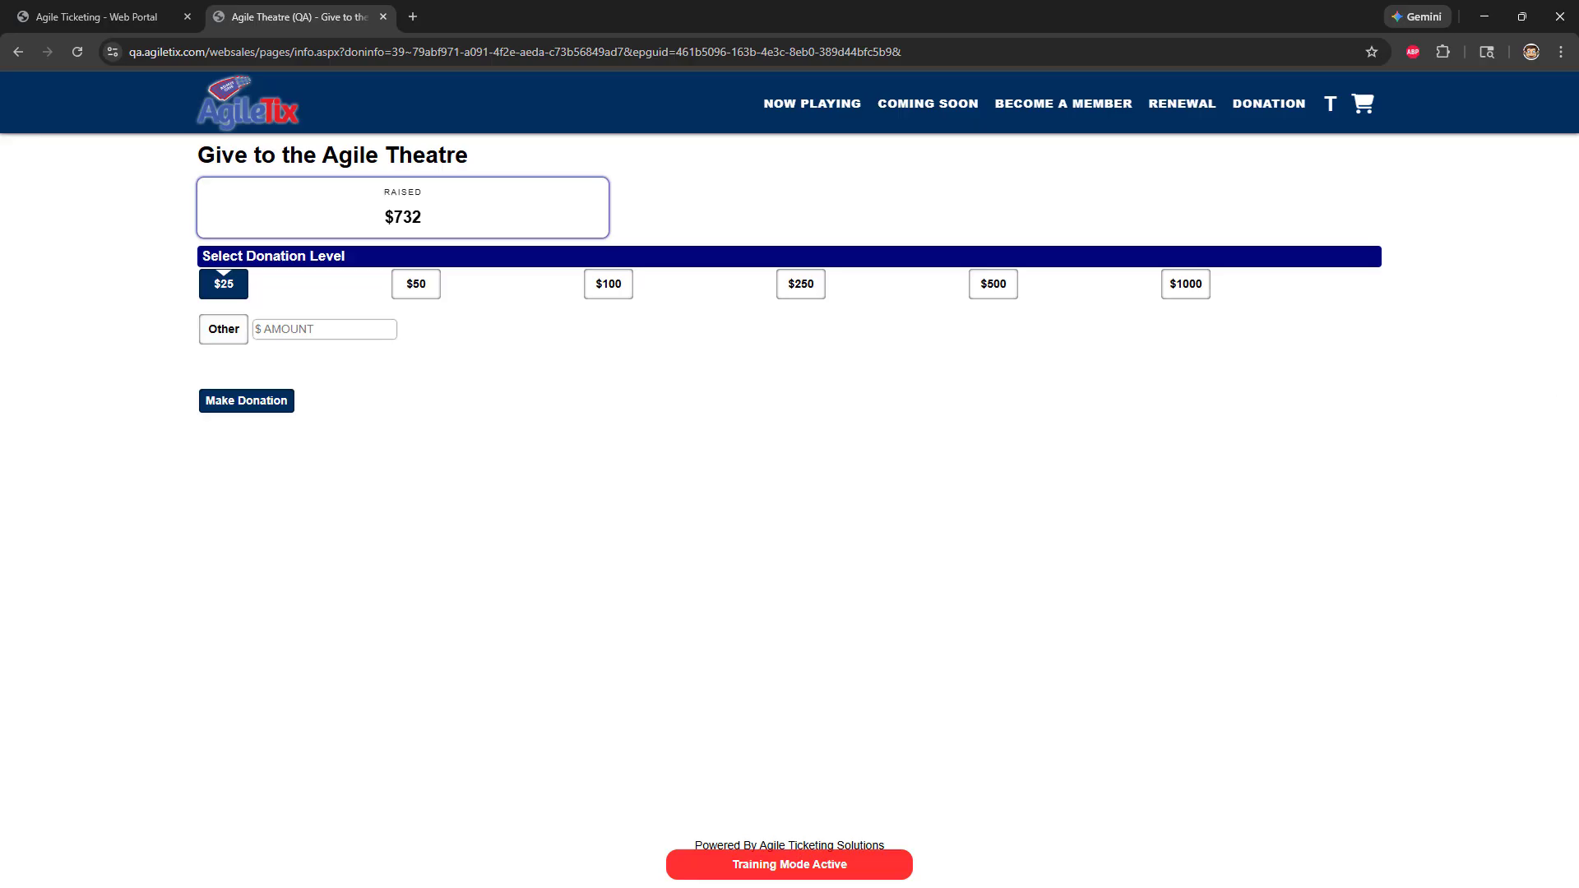
left_click(115, 17)
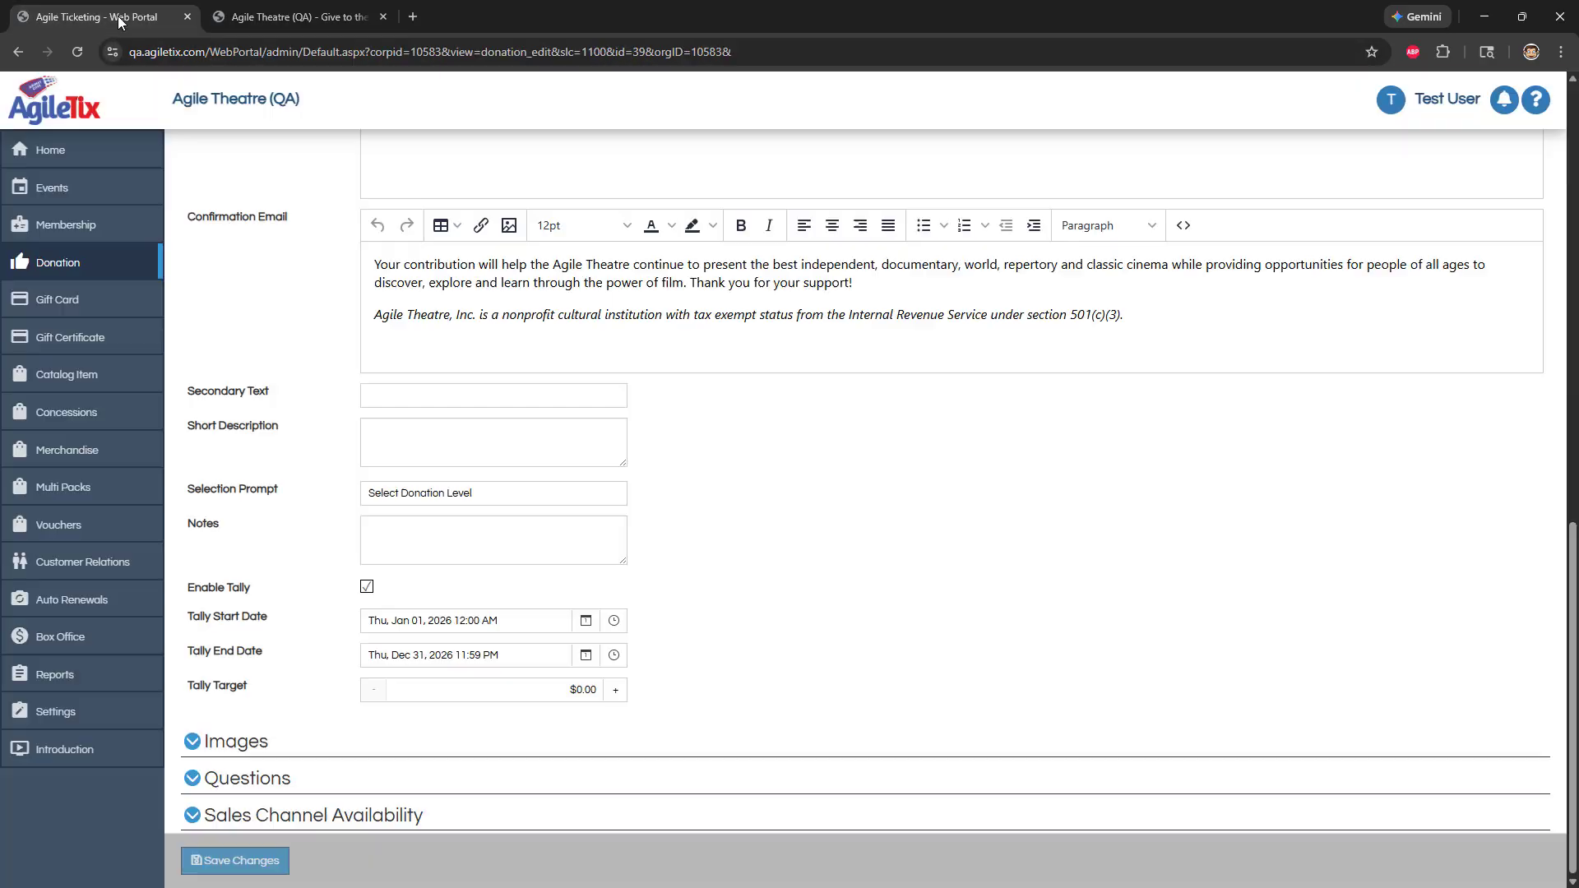
Set the donation's Tally Target to $5,000.00, save the changes and reload the public donation page
left_click(584, 691)
type("5,000")
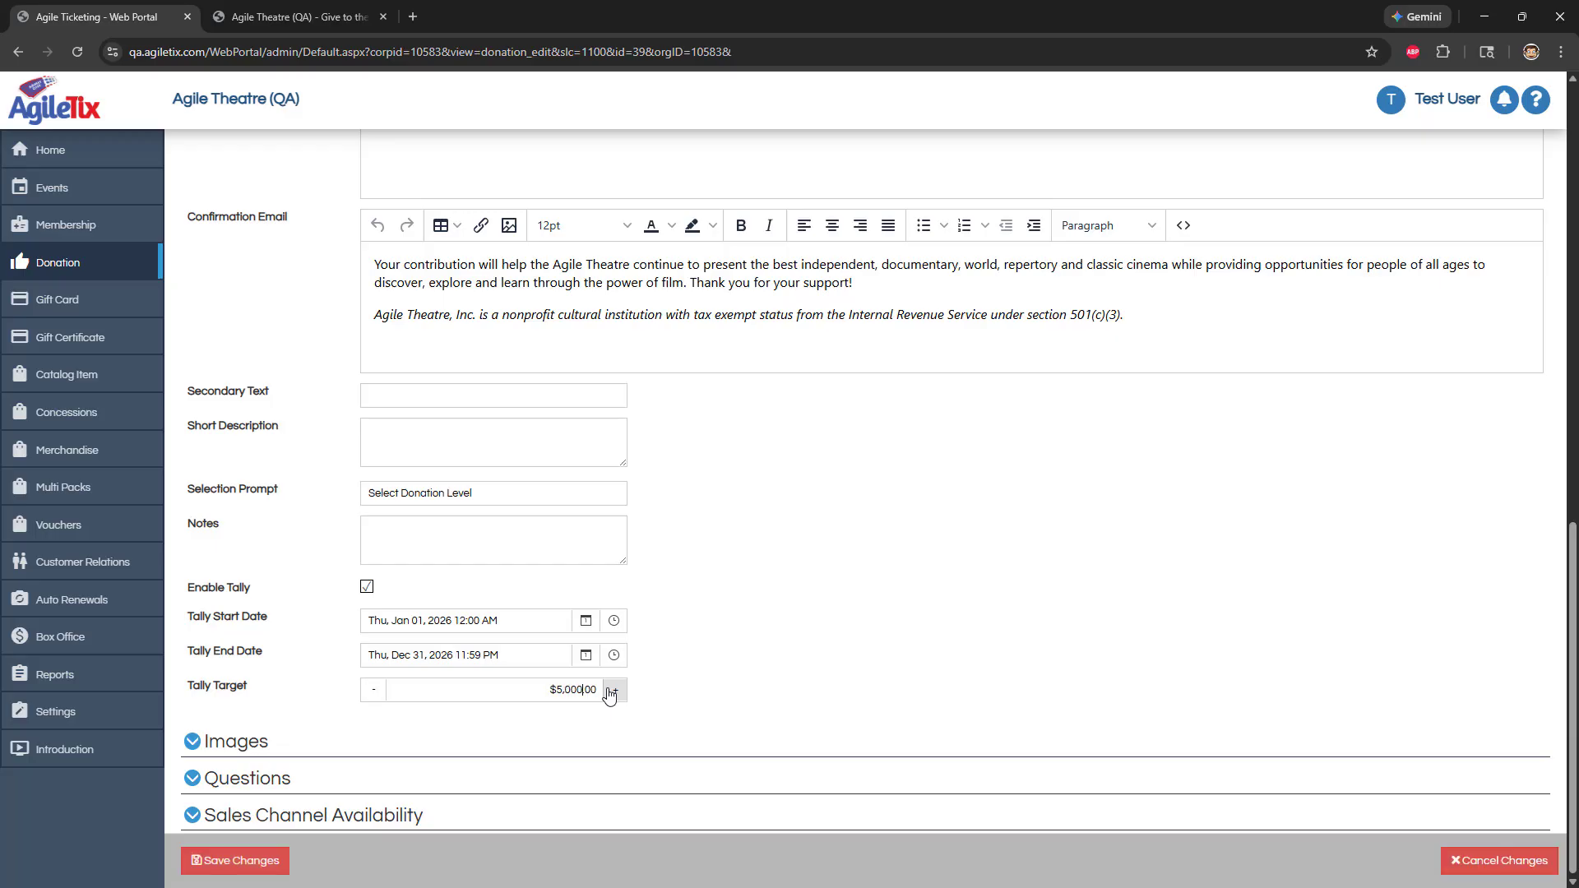
left_click(227, 866)
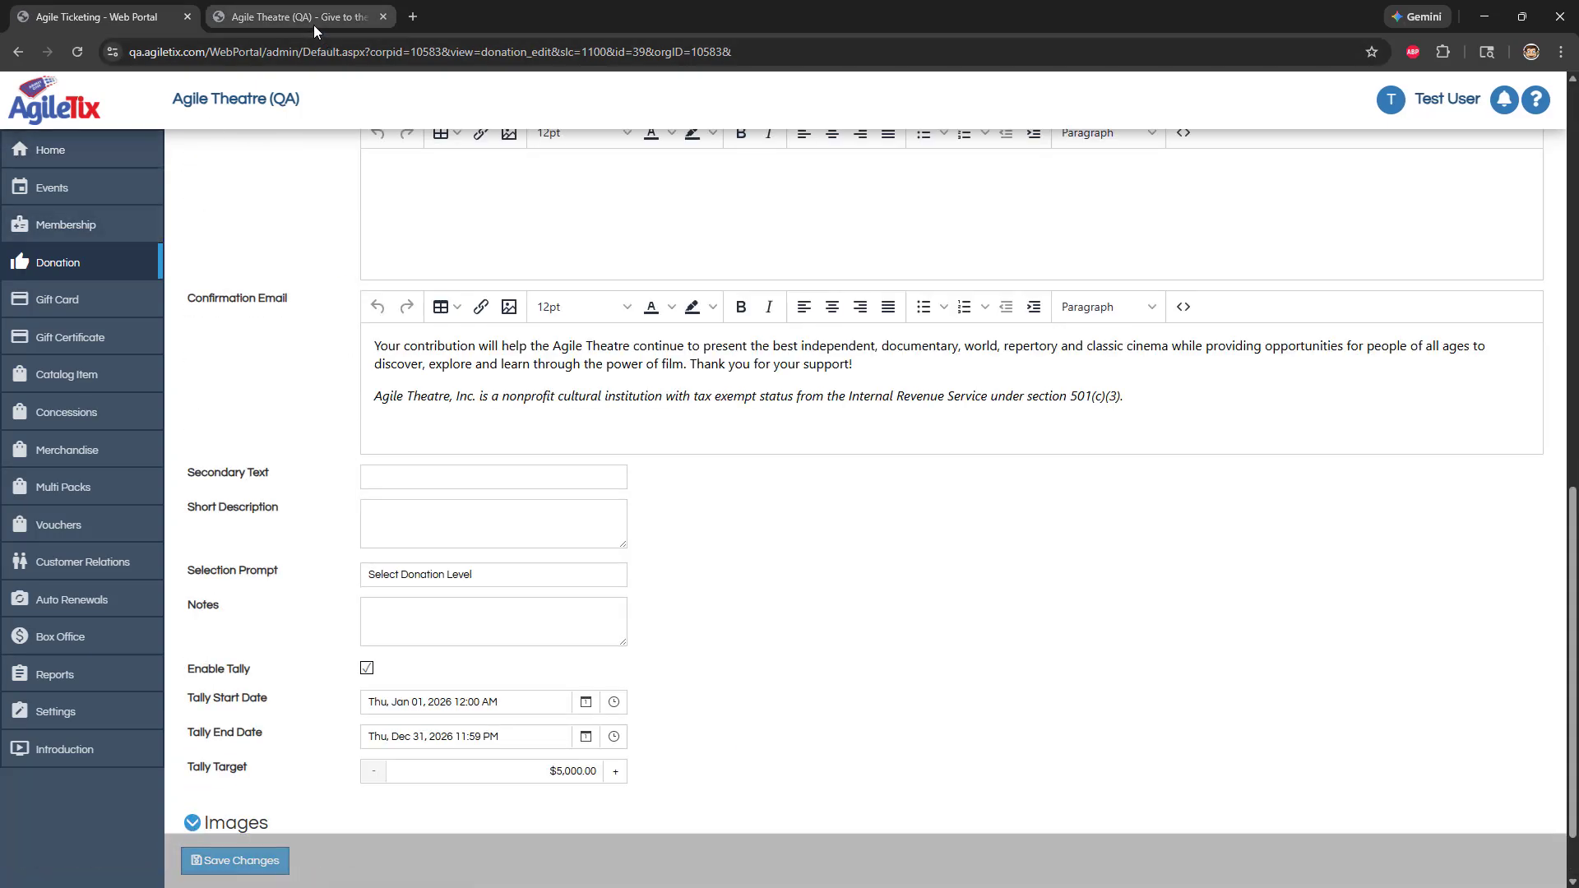
left_click(314, 20)
left_click(77, 53)
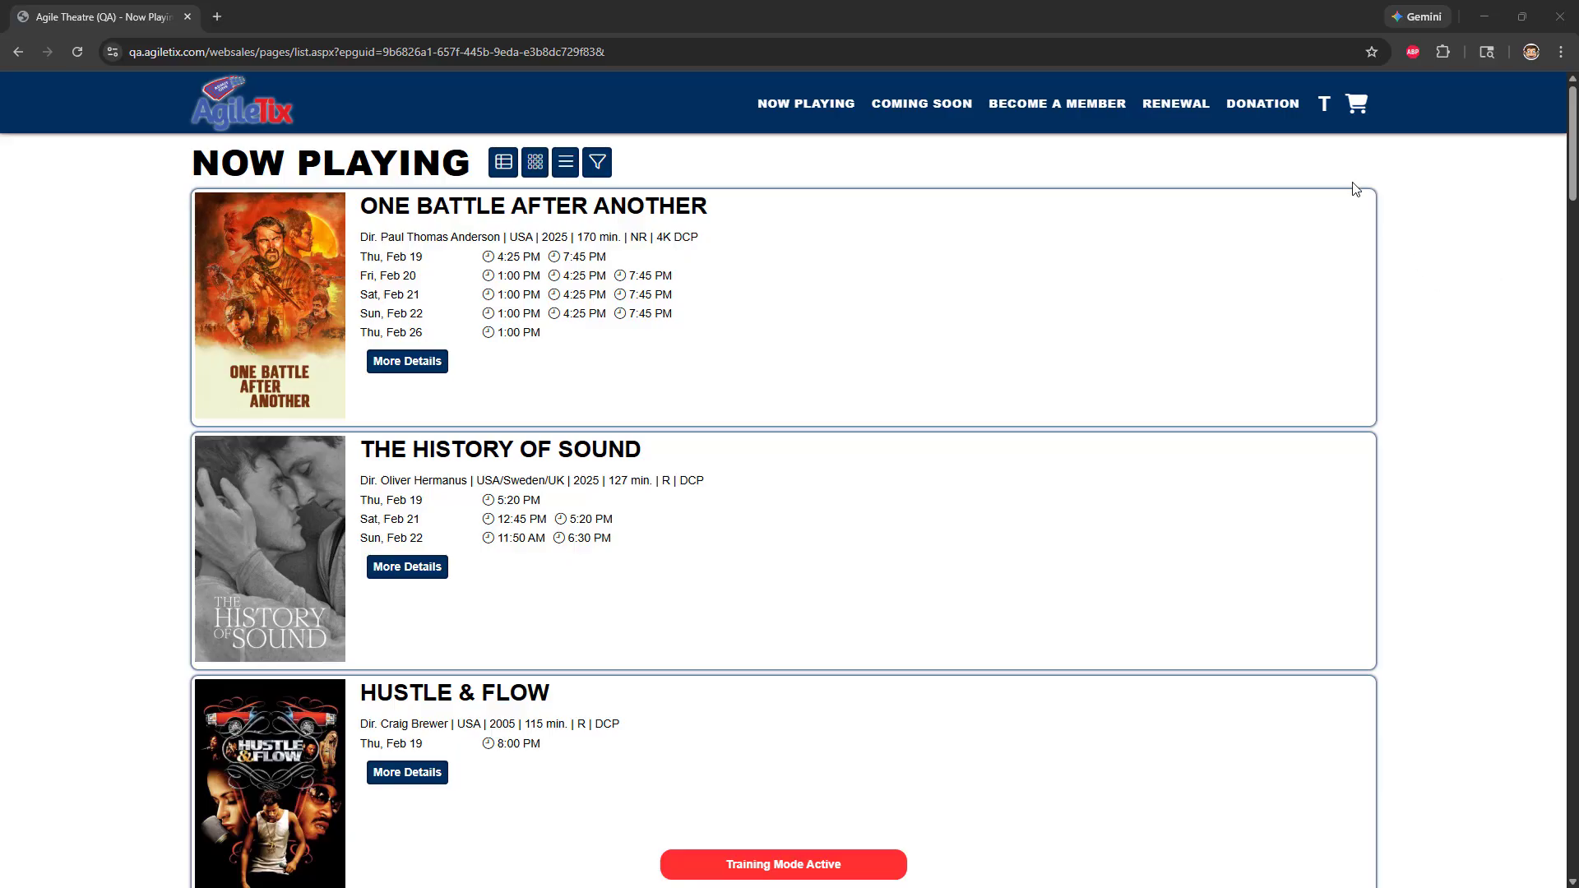
Open the account's past orders and view the details of the ¡Casa Bonita Mi Amor! order that has a balance due
left_click(1324, 102)
left_click(1300, 191)
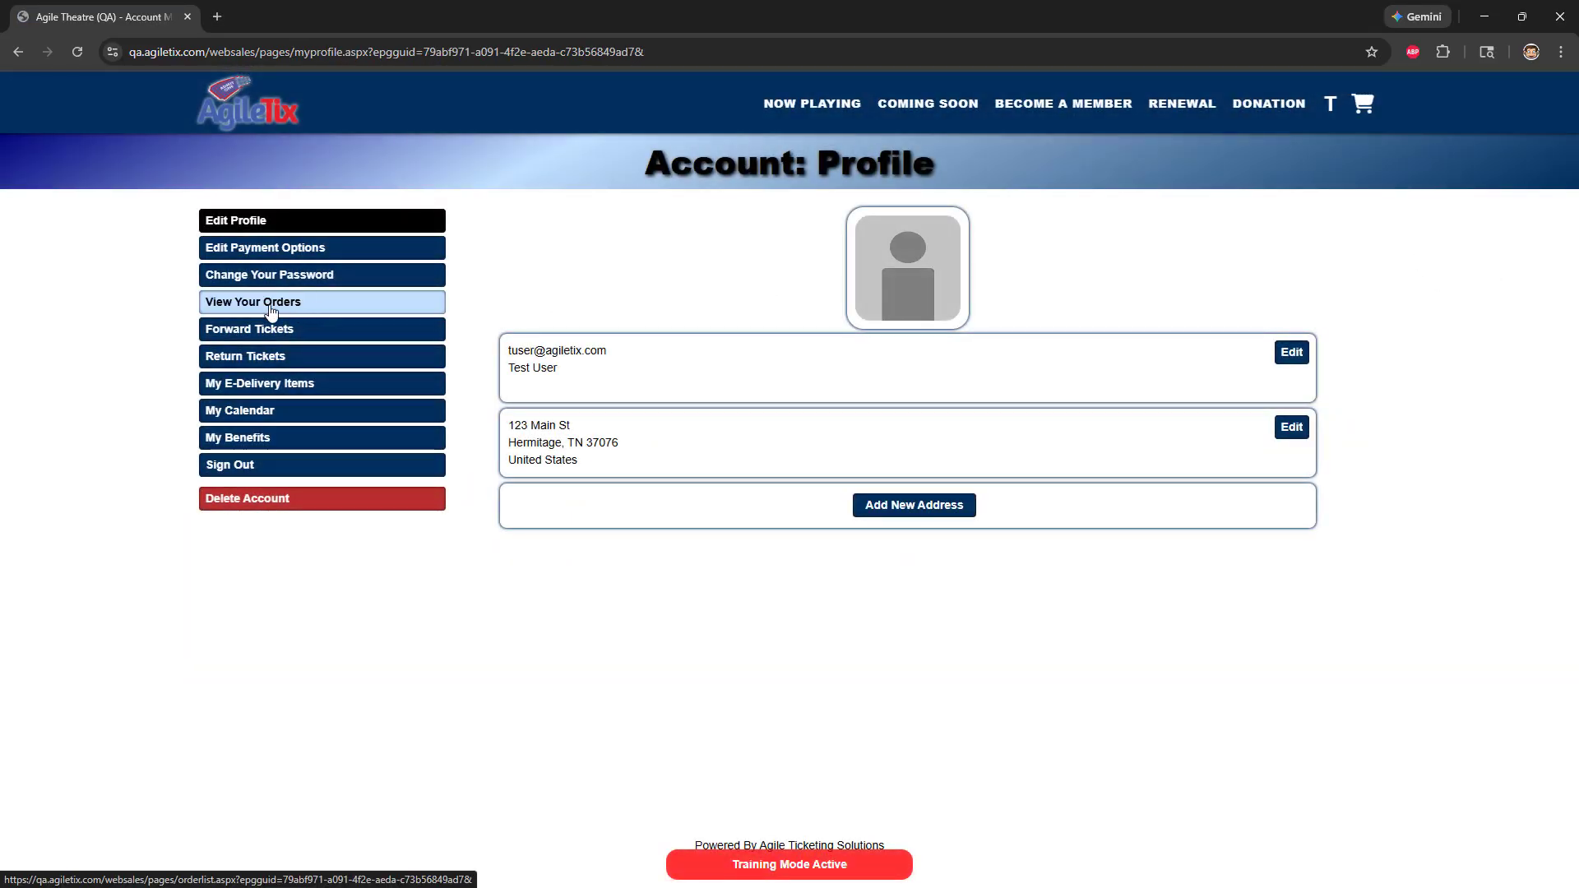
left_click(271, 311)
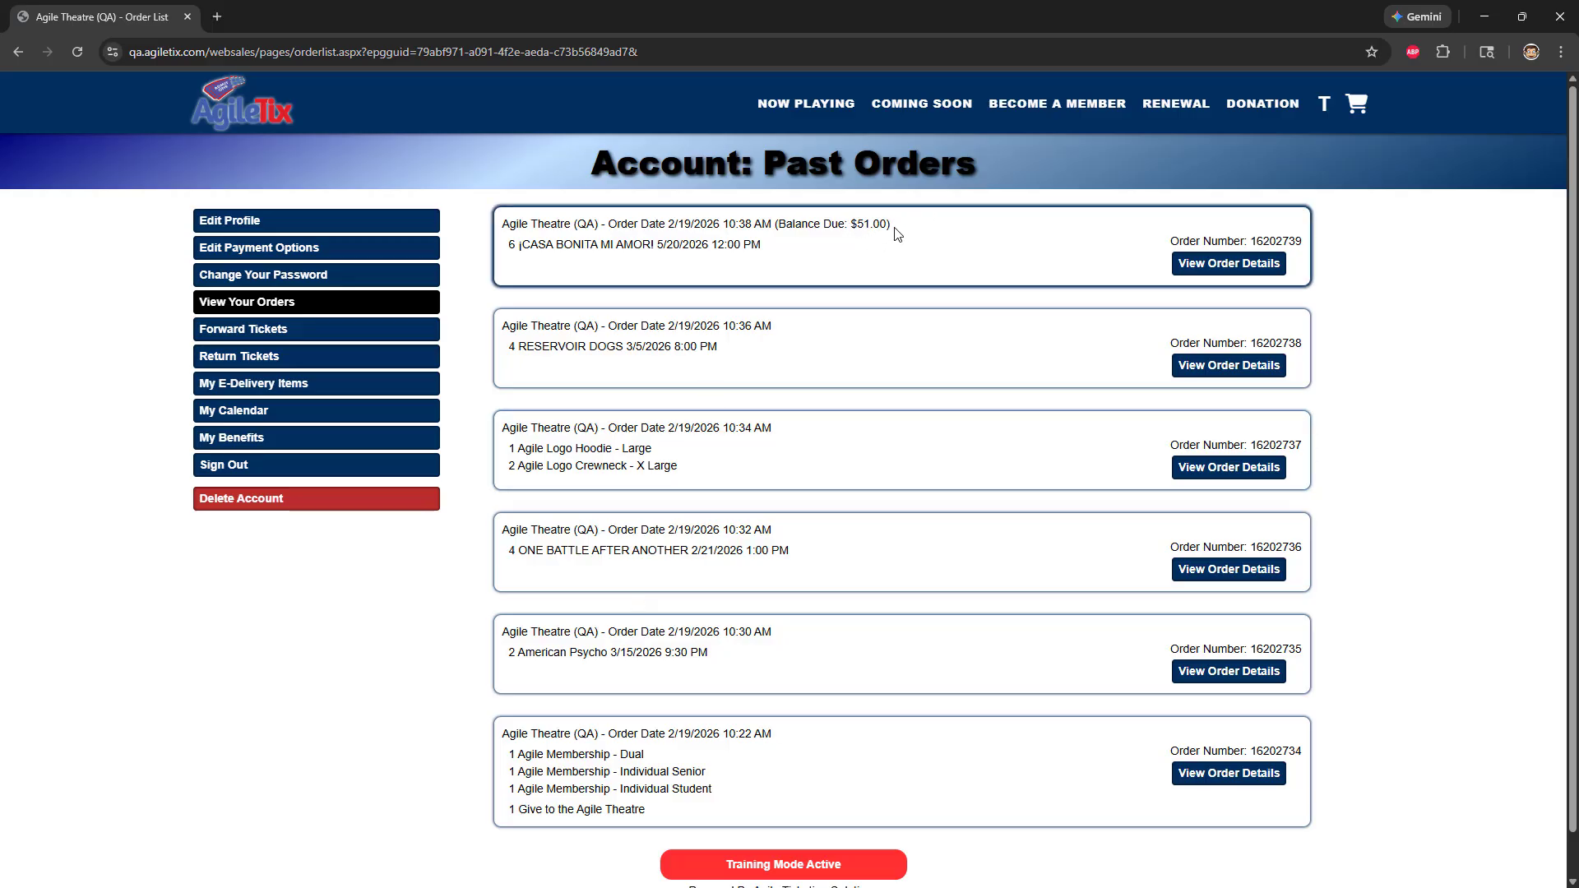
left_click(1226, 266)
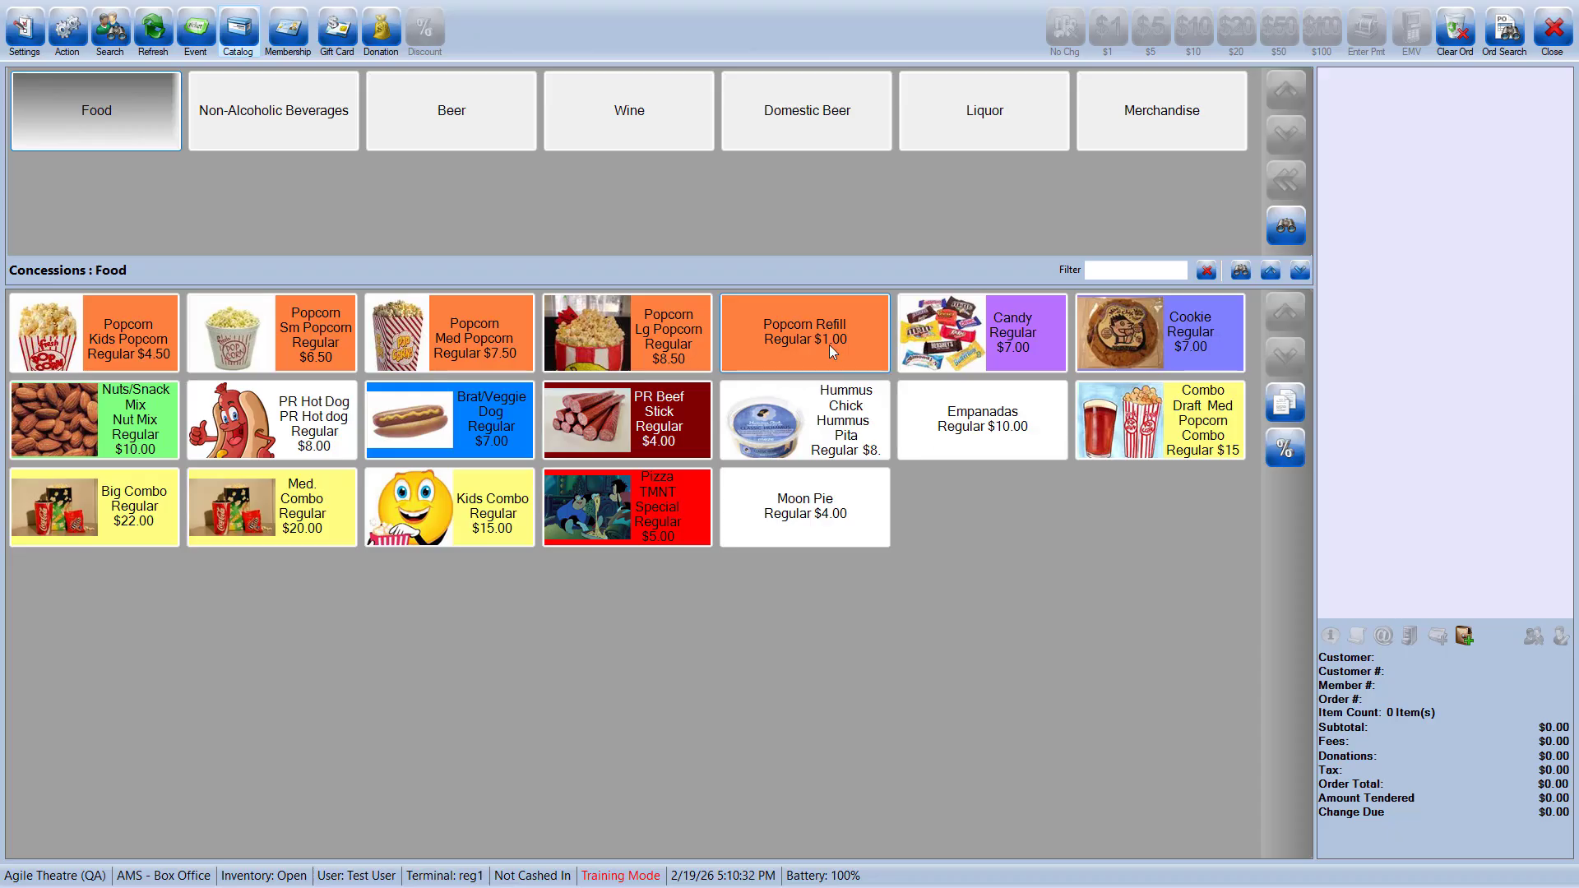
Start an agent cash-in batch with opening cash of 100.00 and the Front of House Evening shift
left_click(68, 33)
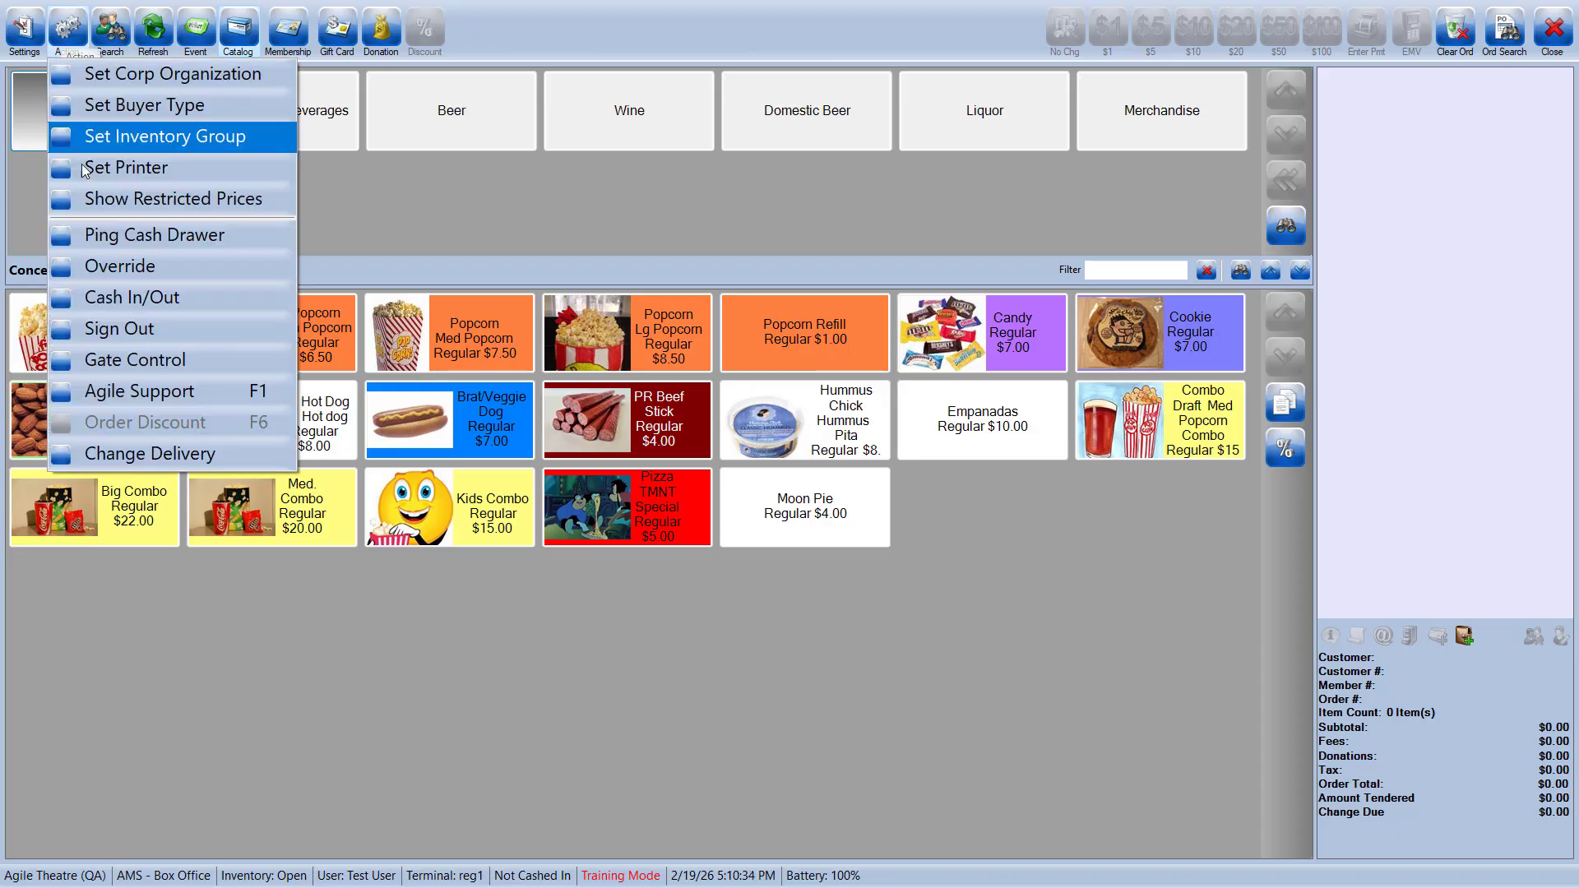
left_click(126, 298)
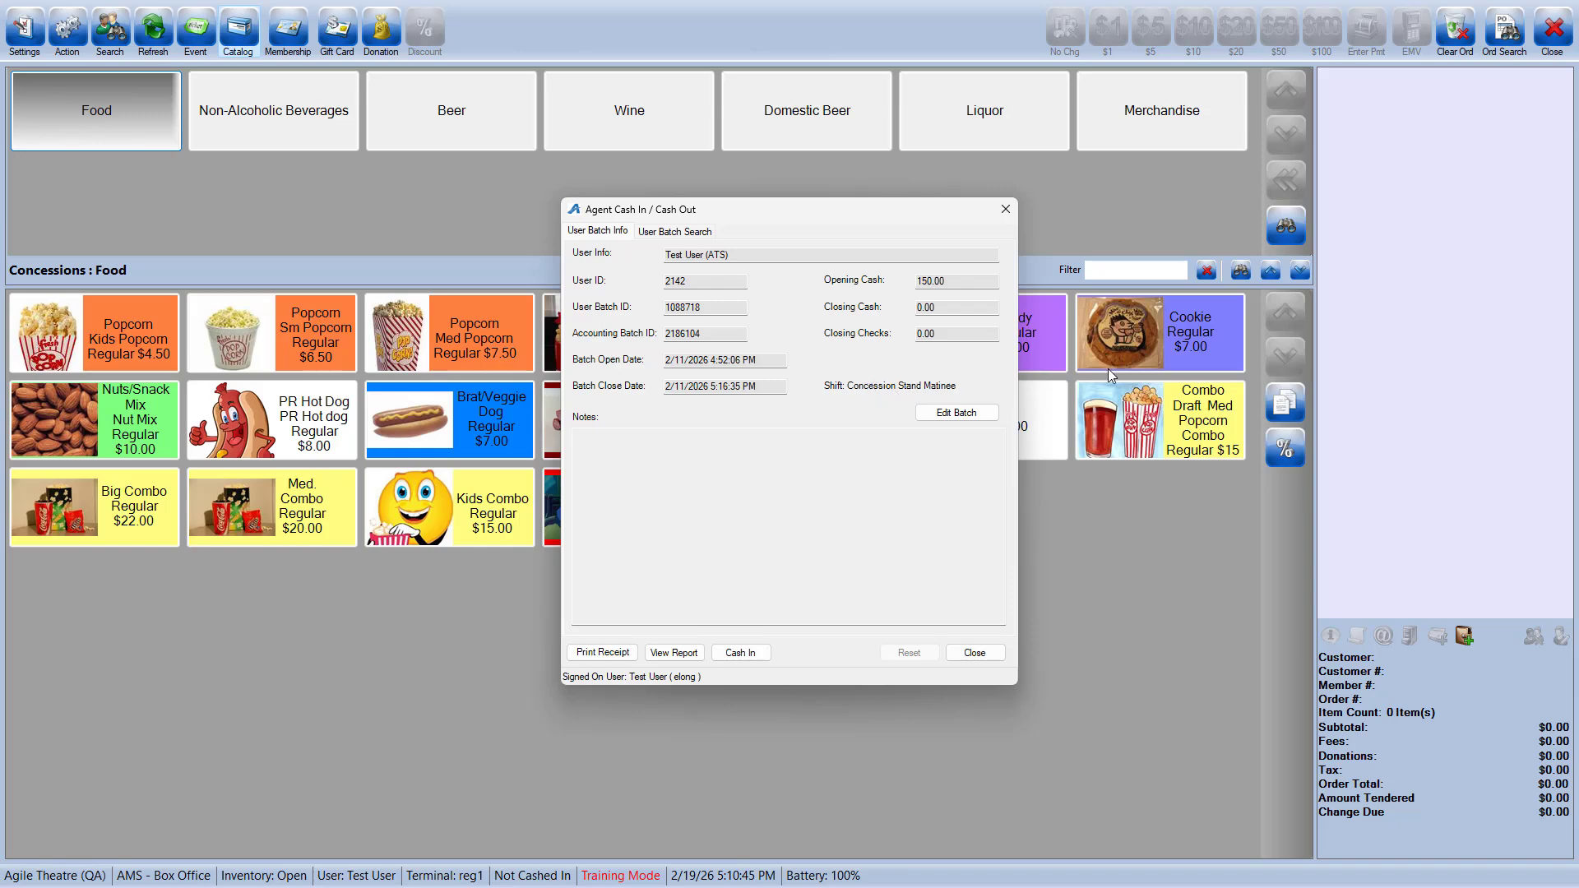
left_click(733, 655)
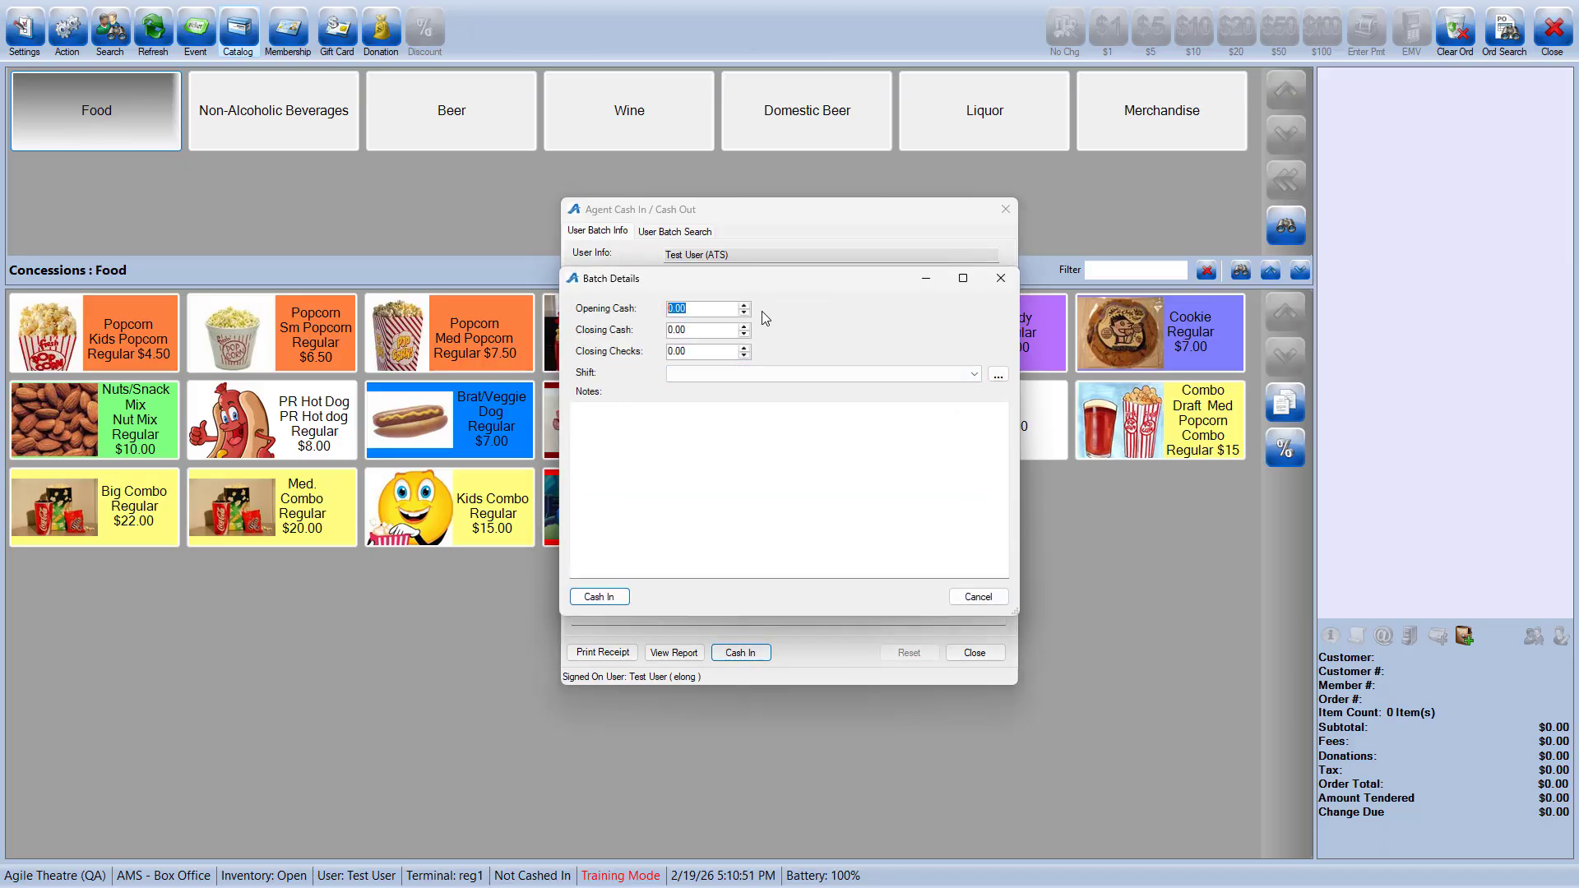
type("100")
left_click(704, 375)
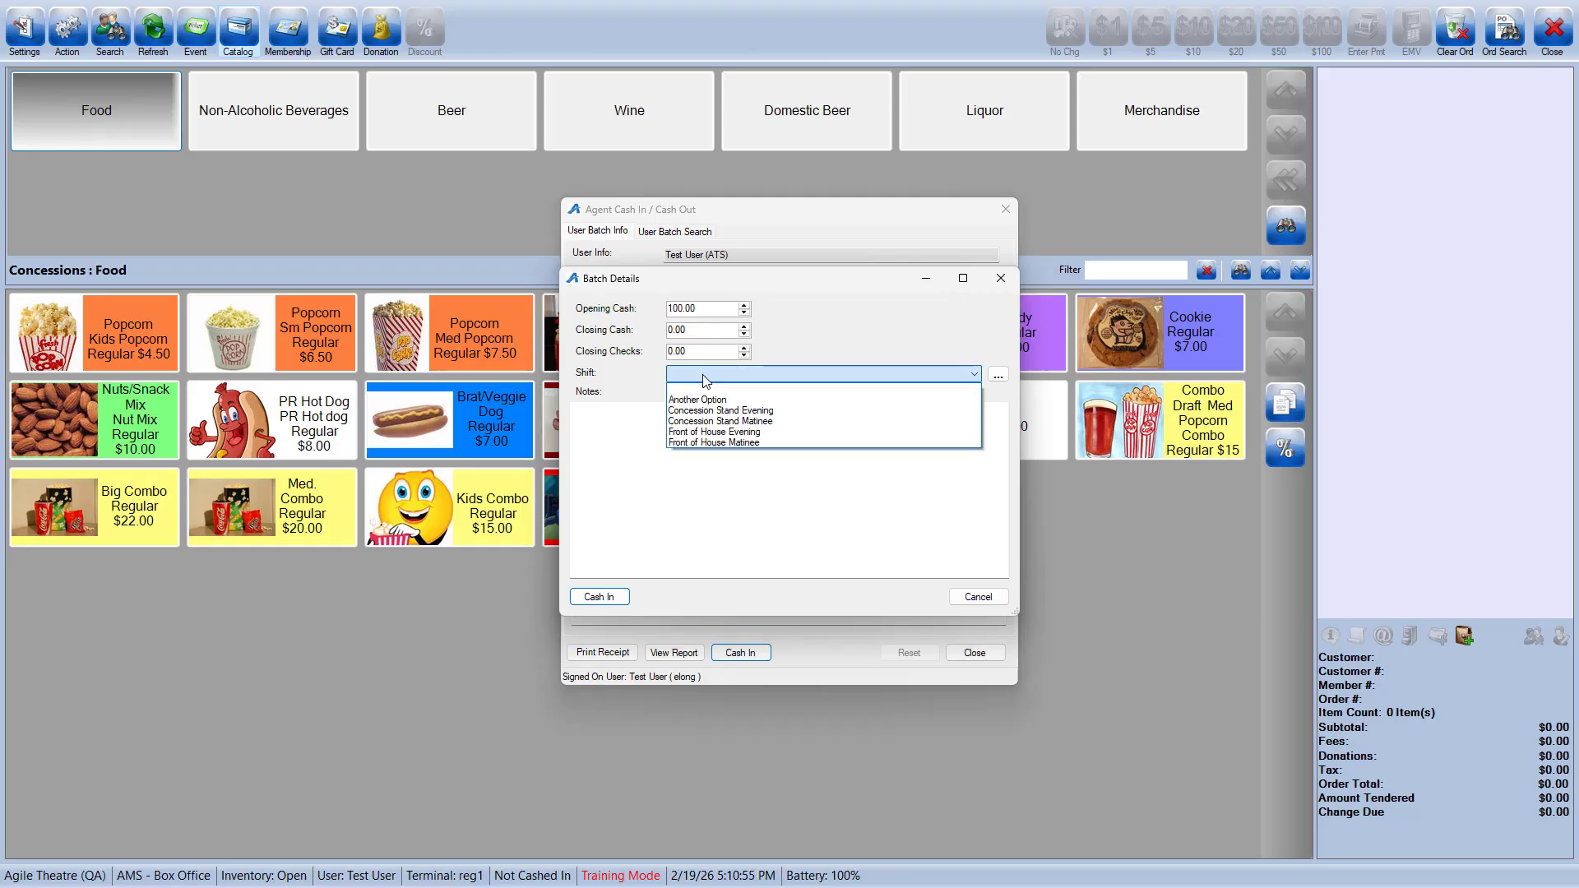
left_click(728, 433)
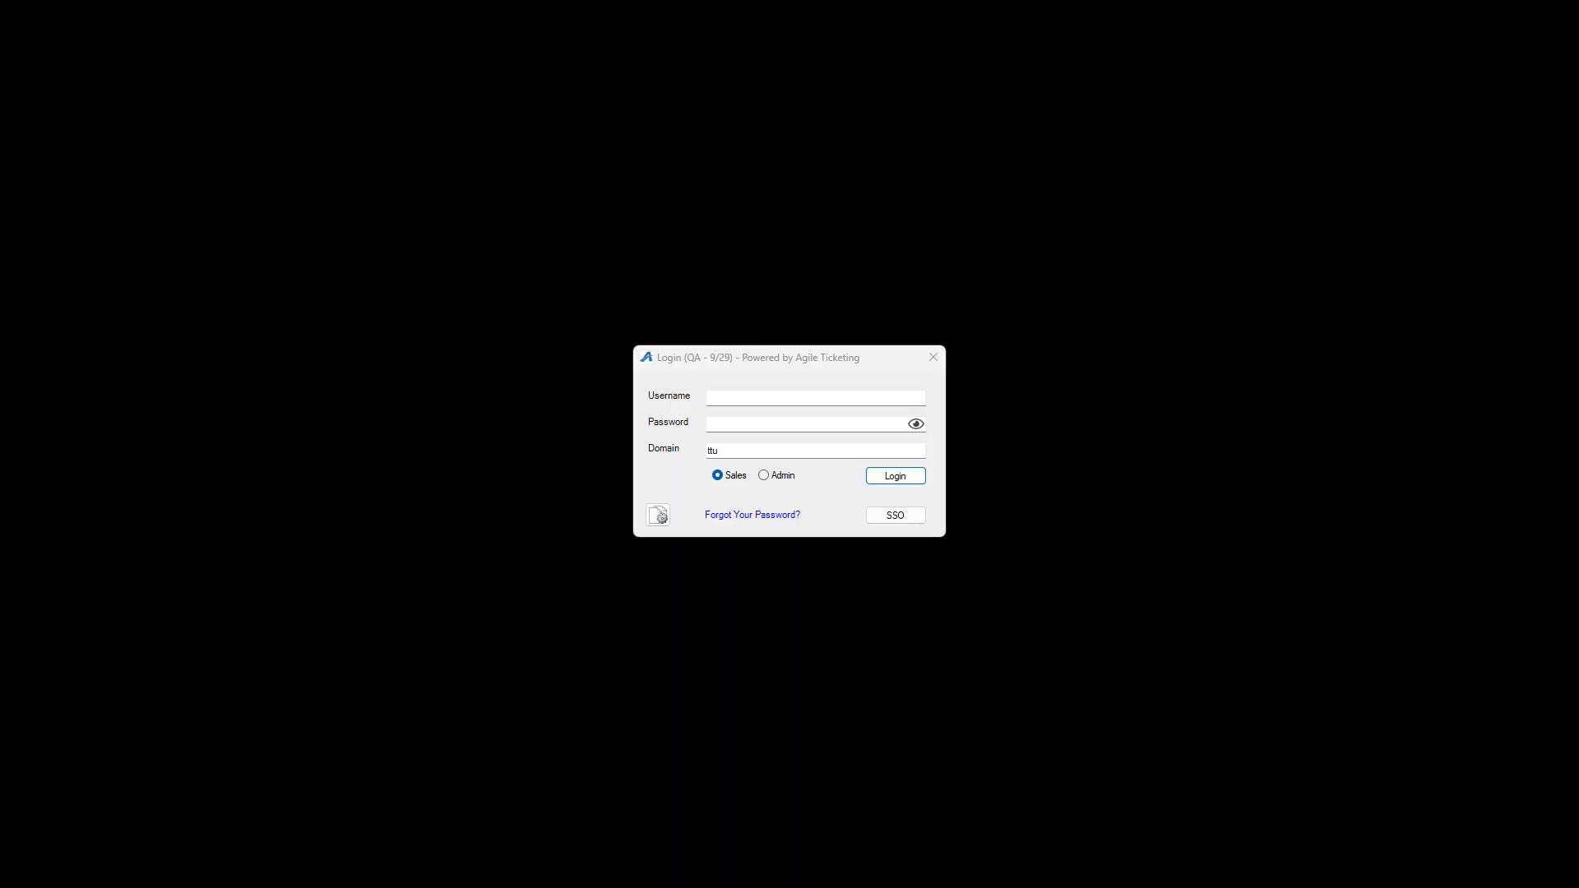
Sign in to Sales through SSO with the account's e-mail and password, declining to stay signed in
left_click(896, 518)
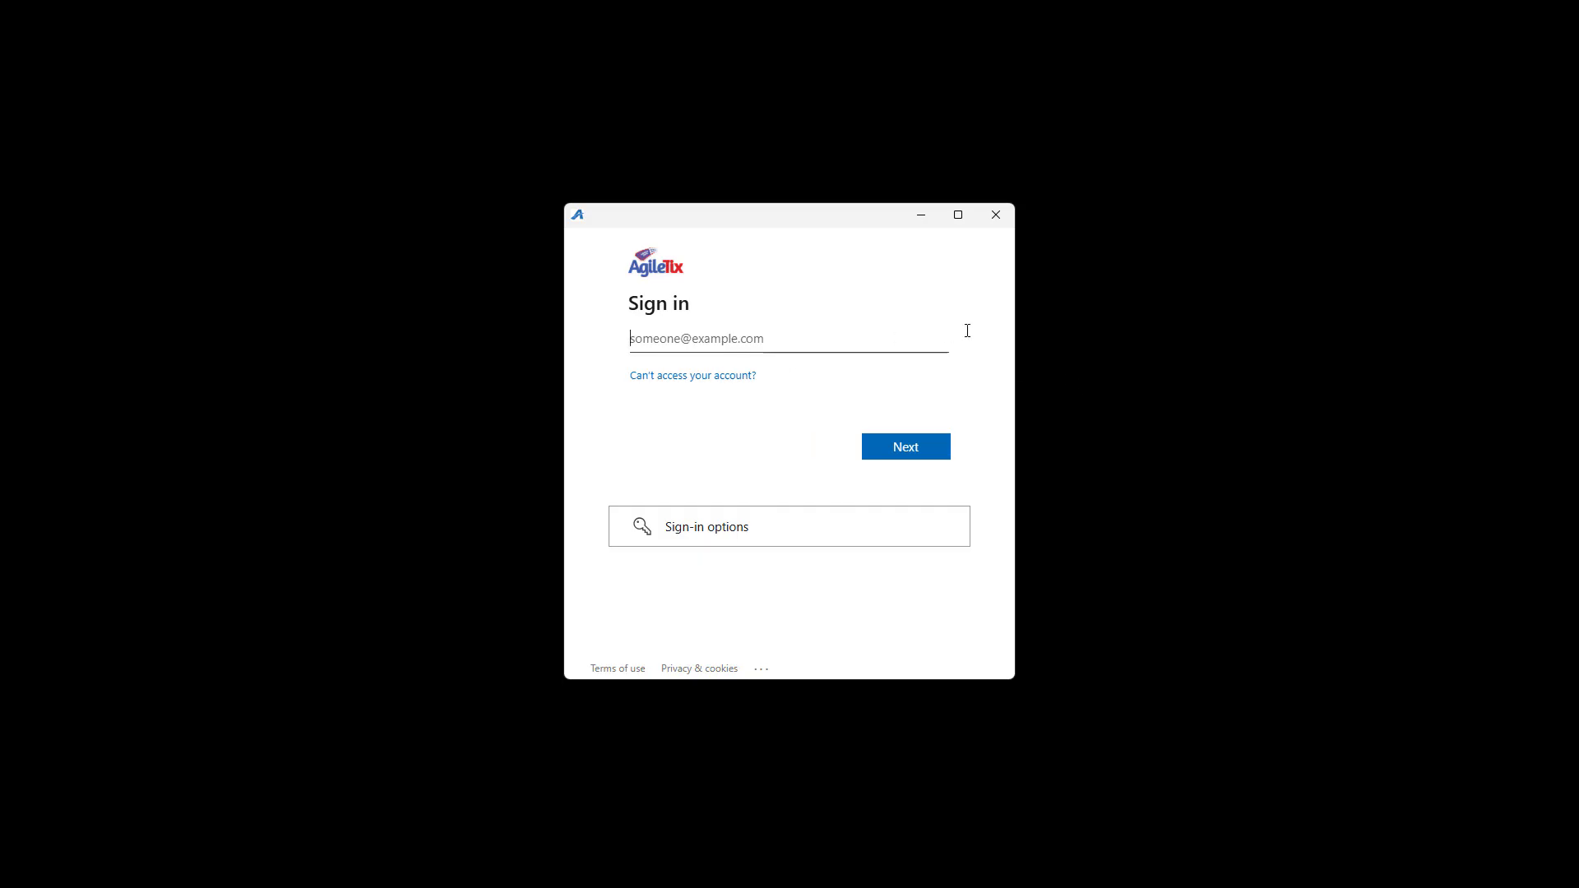
left_click(932, 440)
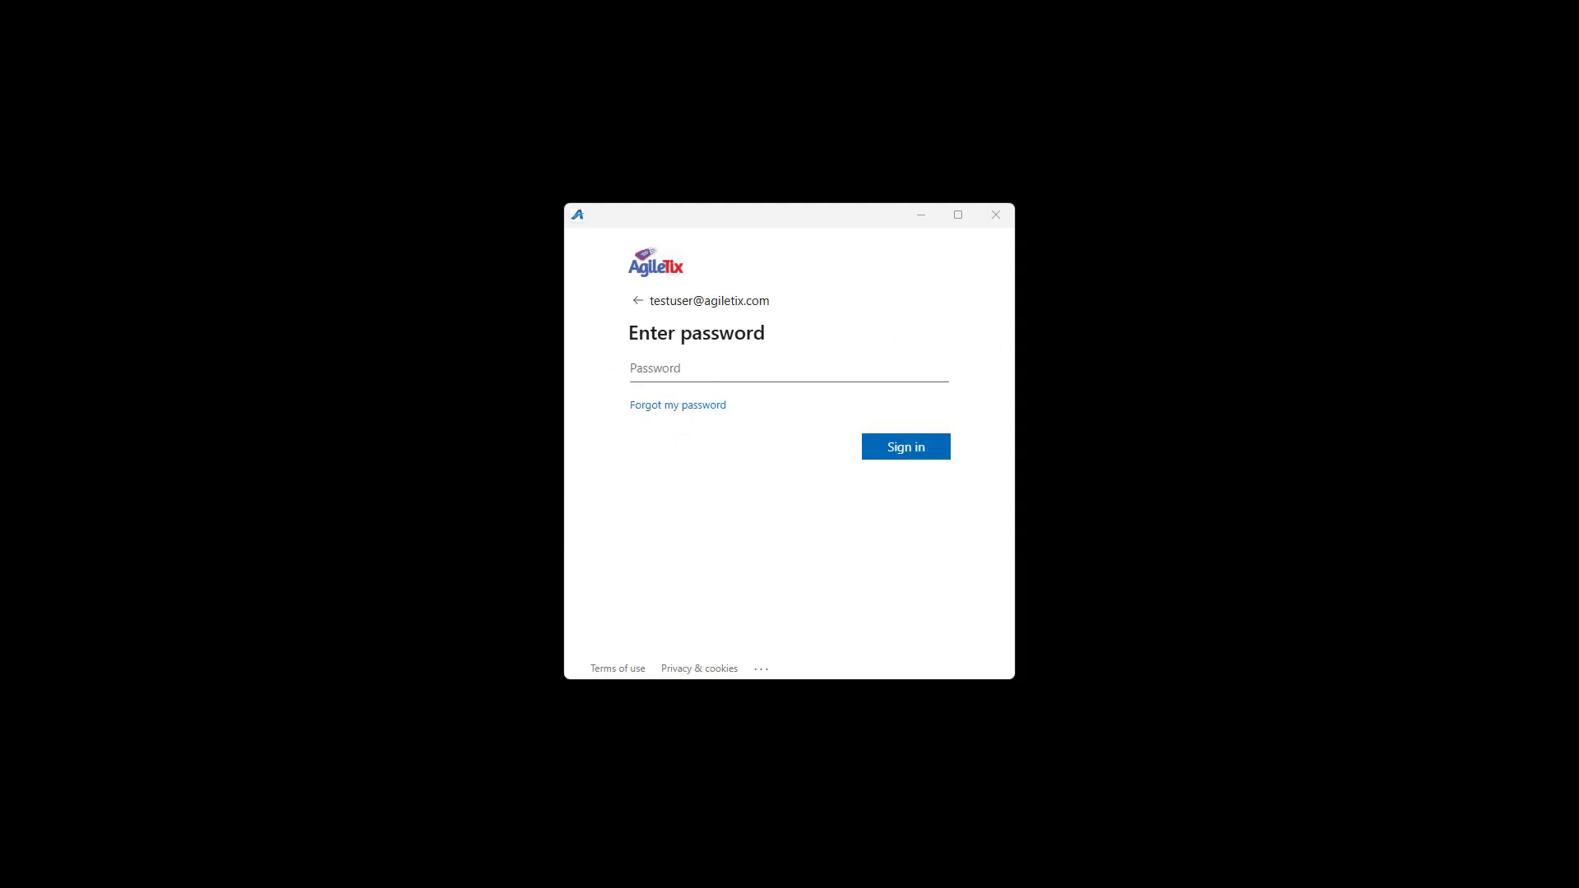
left_click(762, 367)
type("••••••••••••••")
left_click(924, 448)
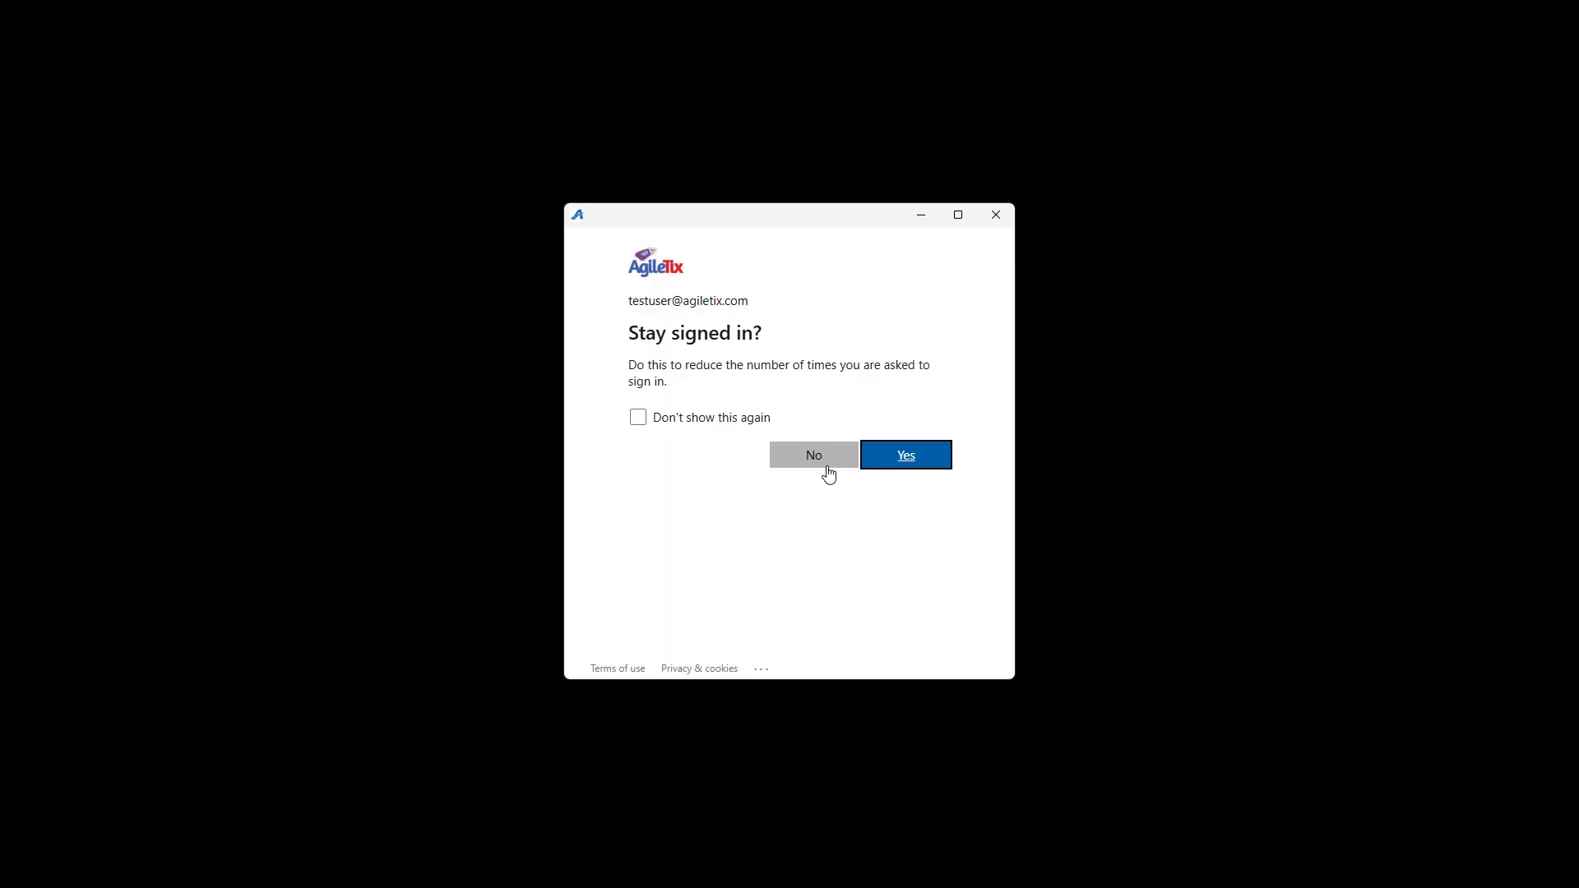
left_click(817, 459)
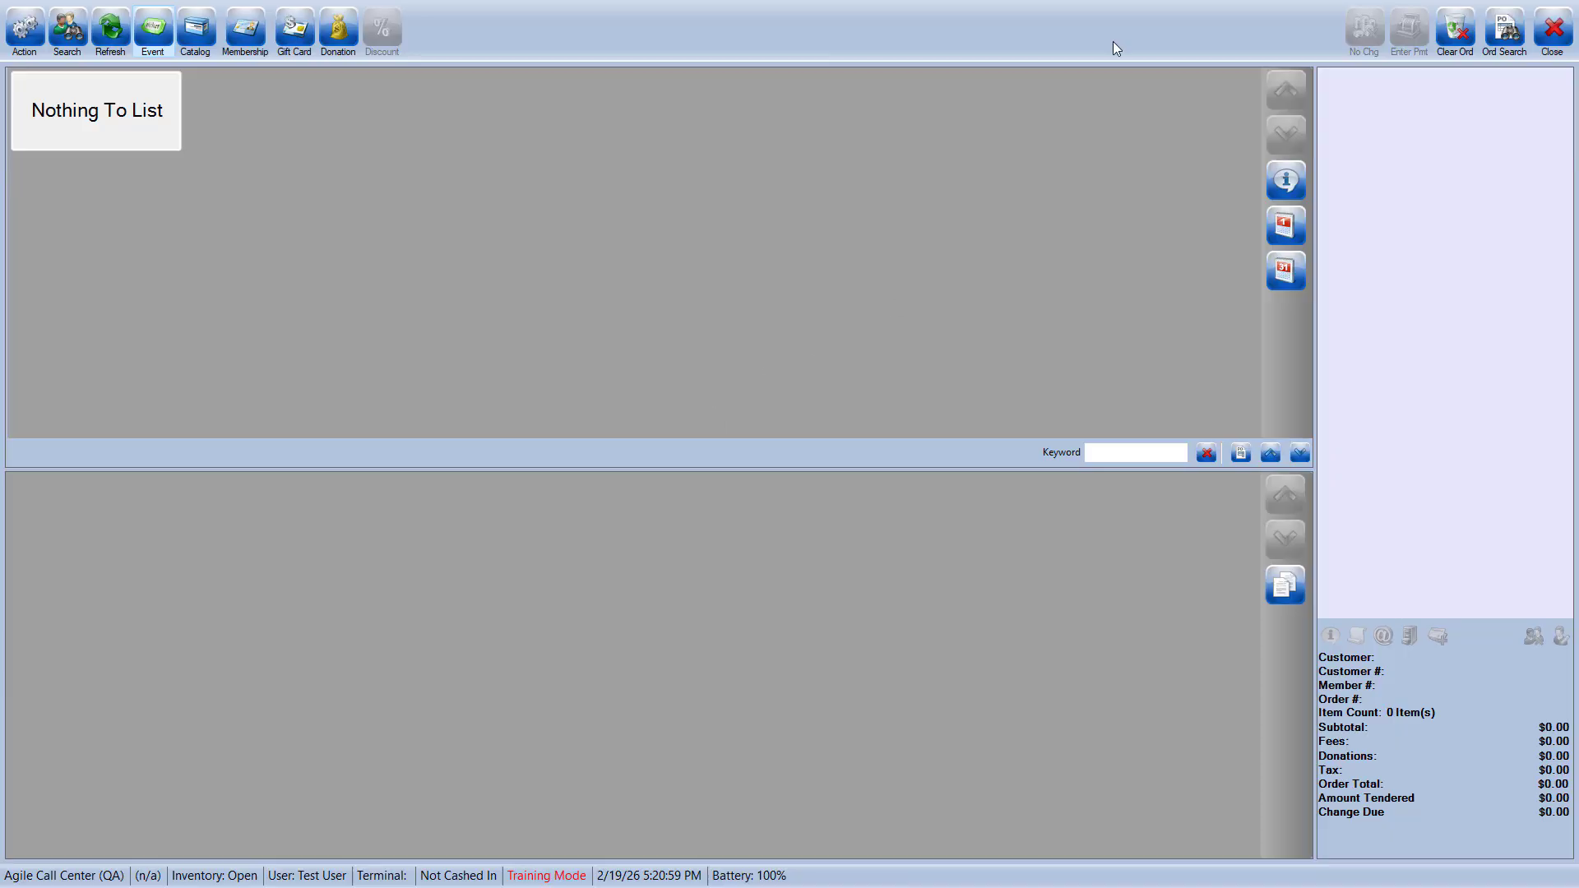
Close the point-of-sale screen and exit the Sales application
left_click(1553, 33)
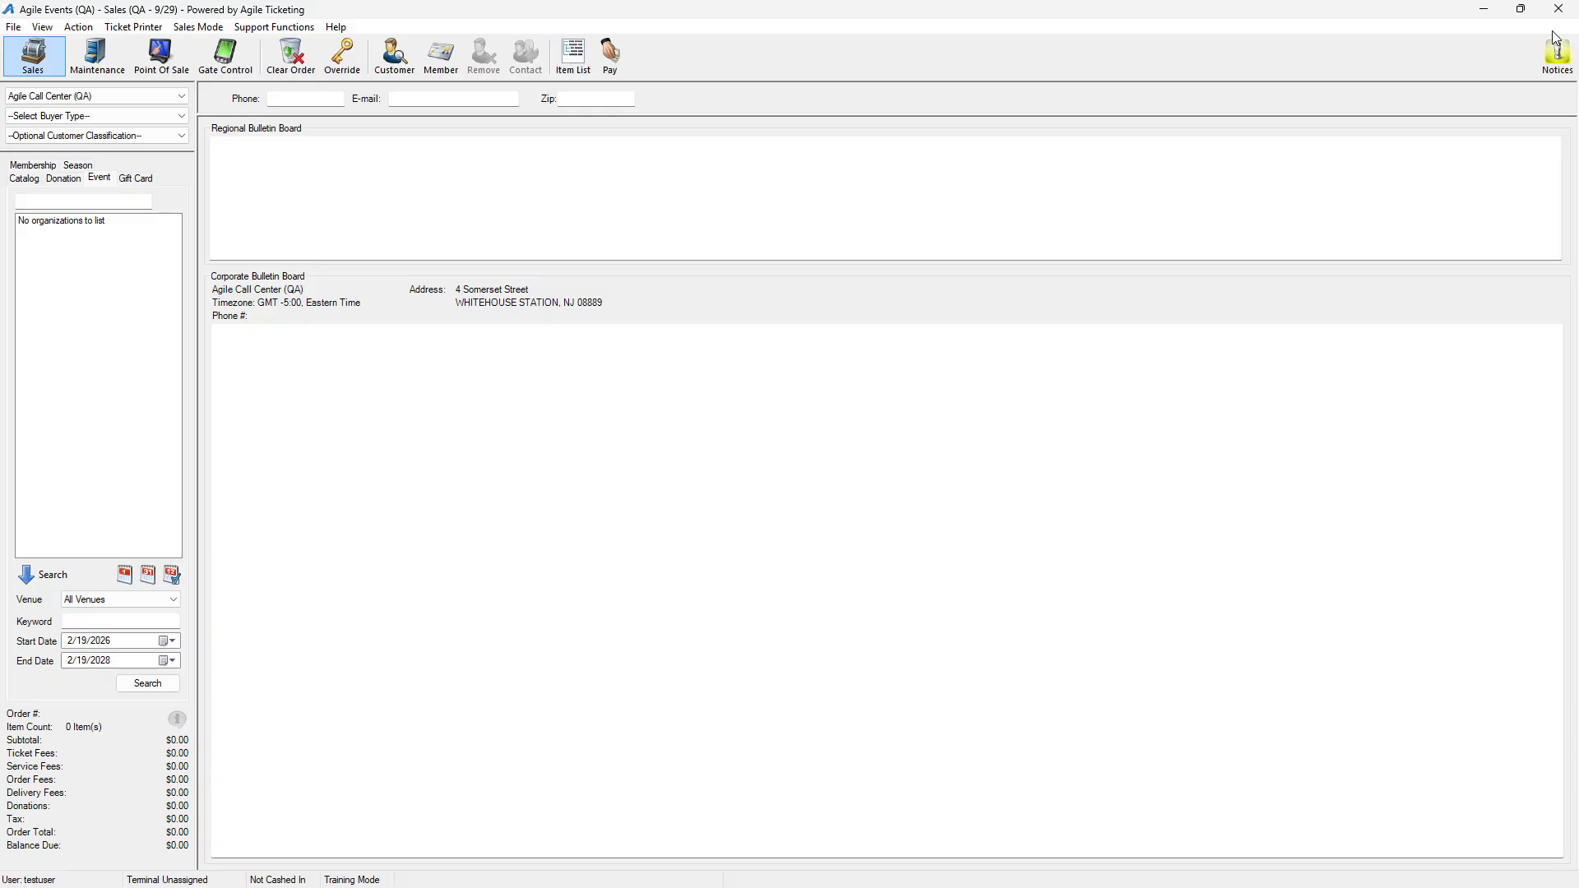
left_click(1549, 14)
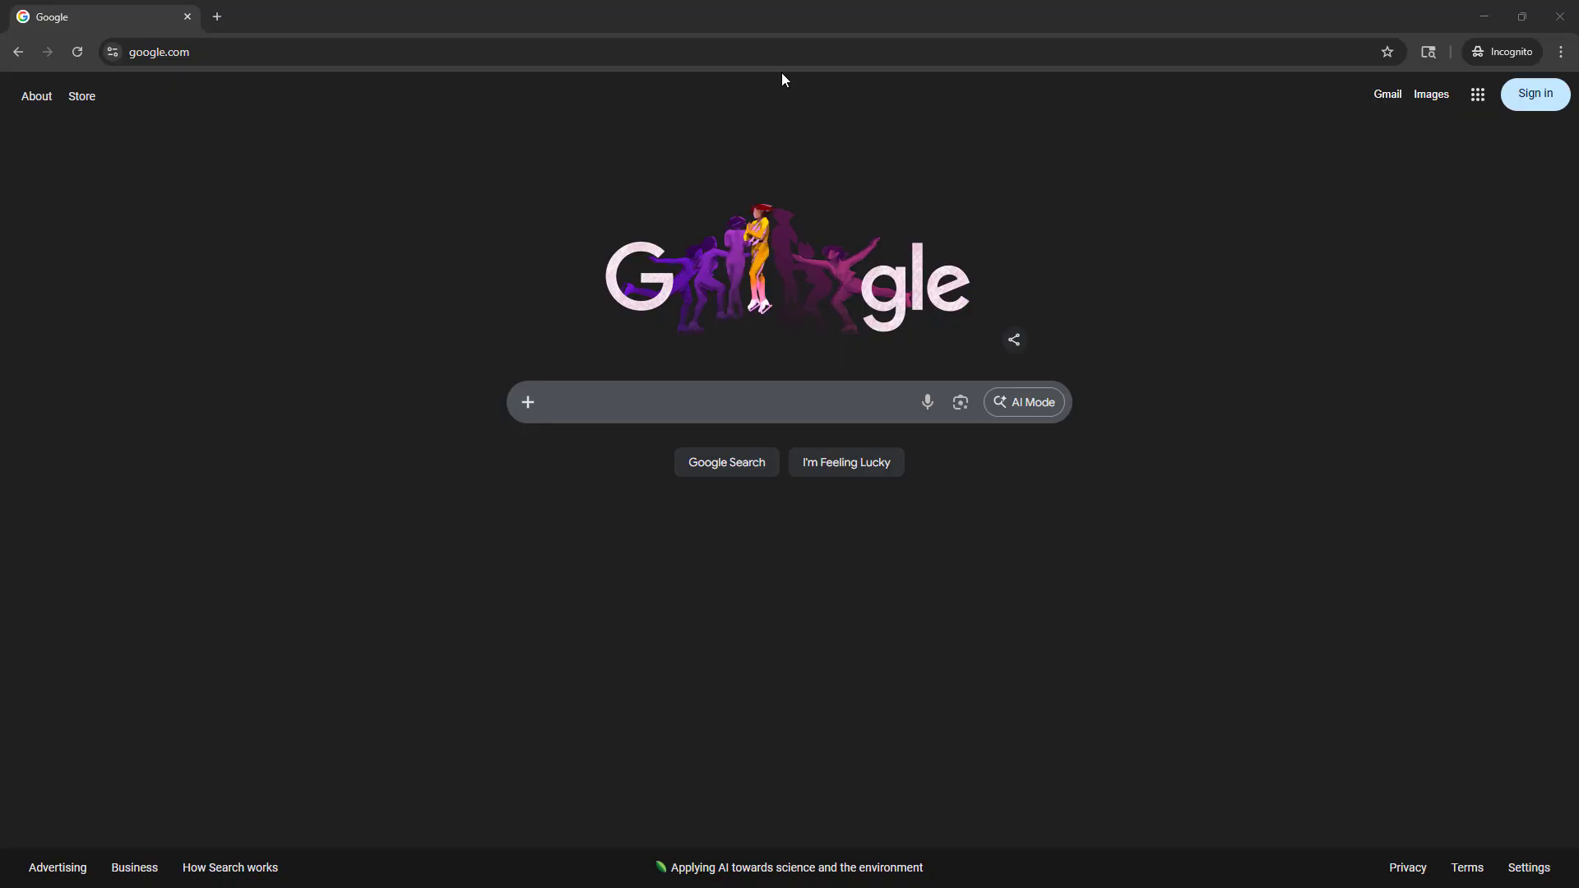
Load the AgileTix portal login page in the browser and start an SSO sign-in for the domain ttu
left_click(433, 41)
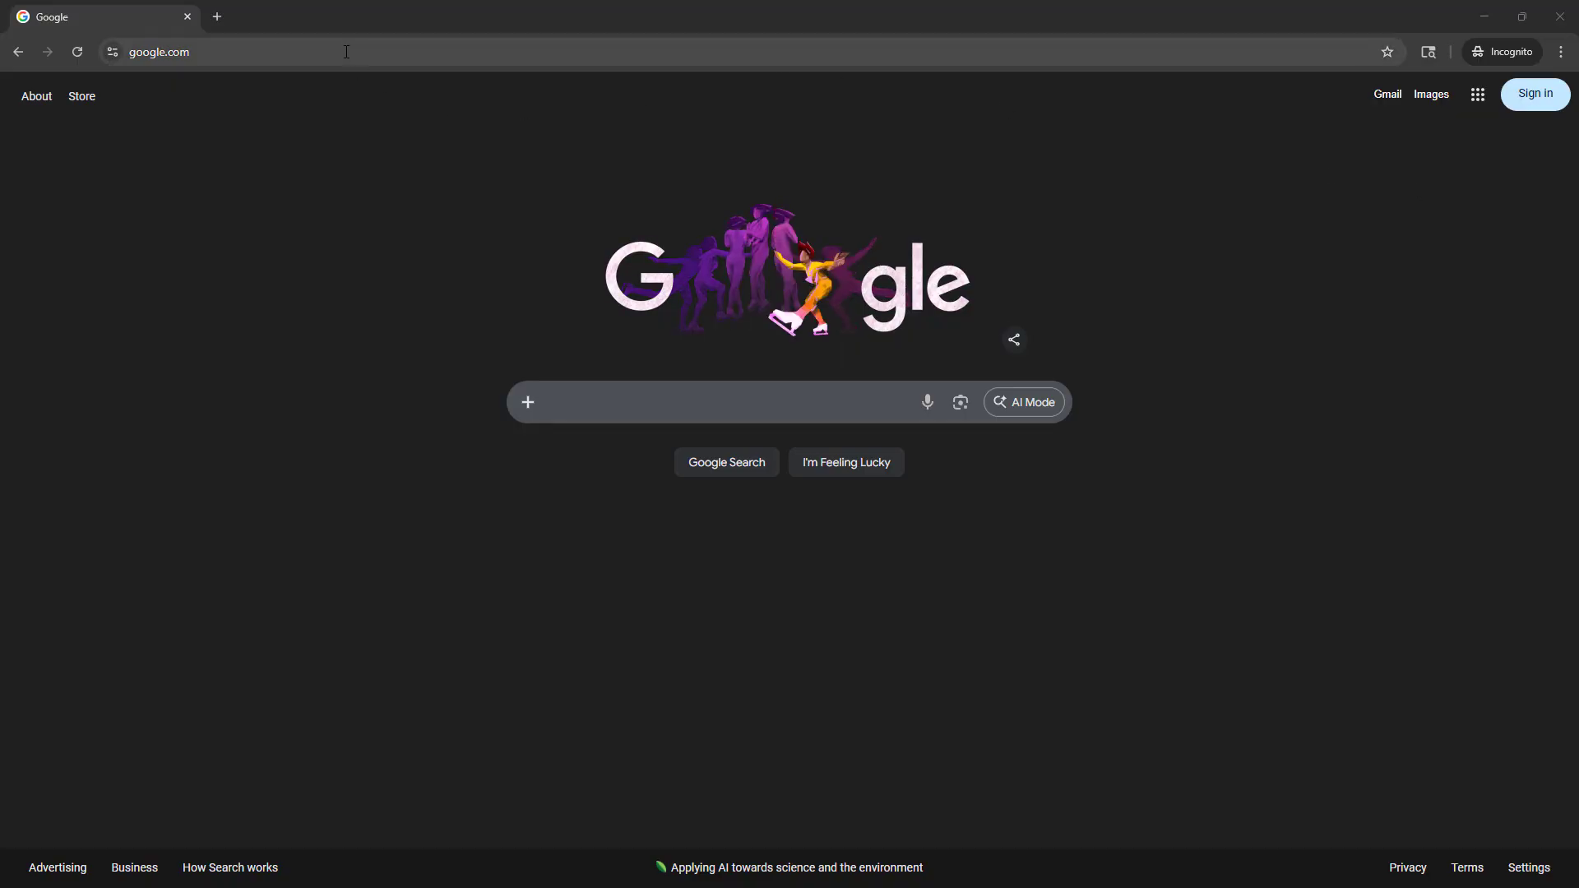
type("https://qa.agiletix.com/ATSLocation/port/index.html")
key("Return")
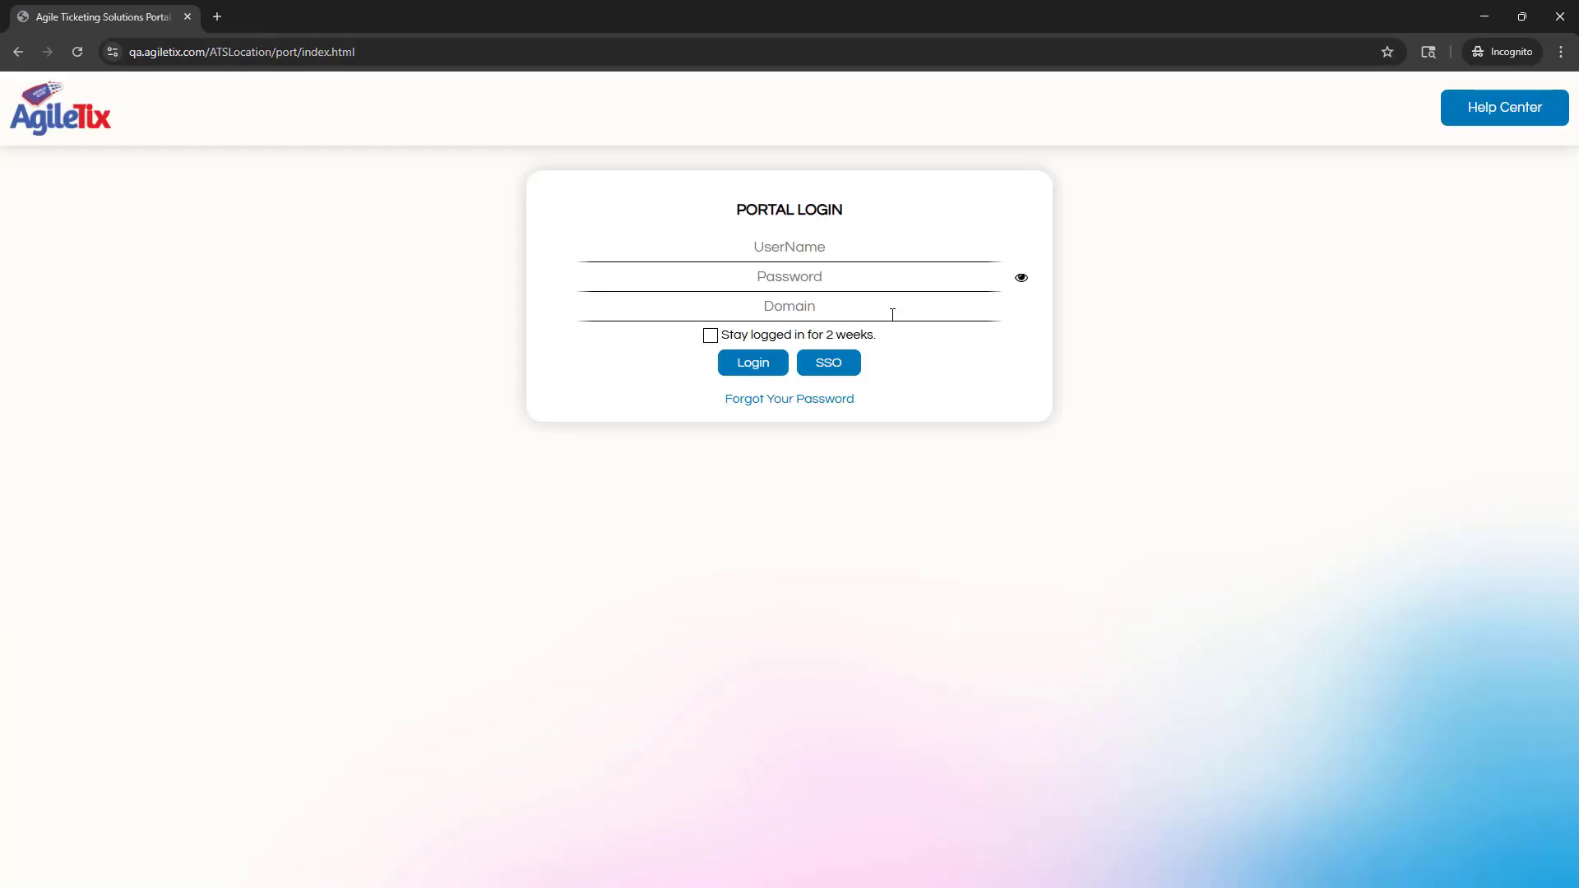
left_click(858, 300)
type("ttu")
left_click(830, 369)
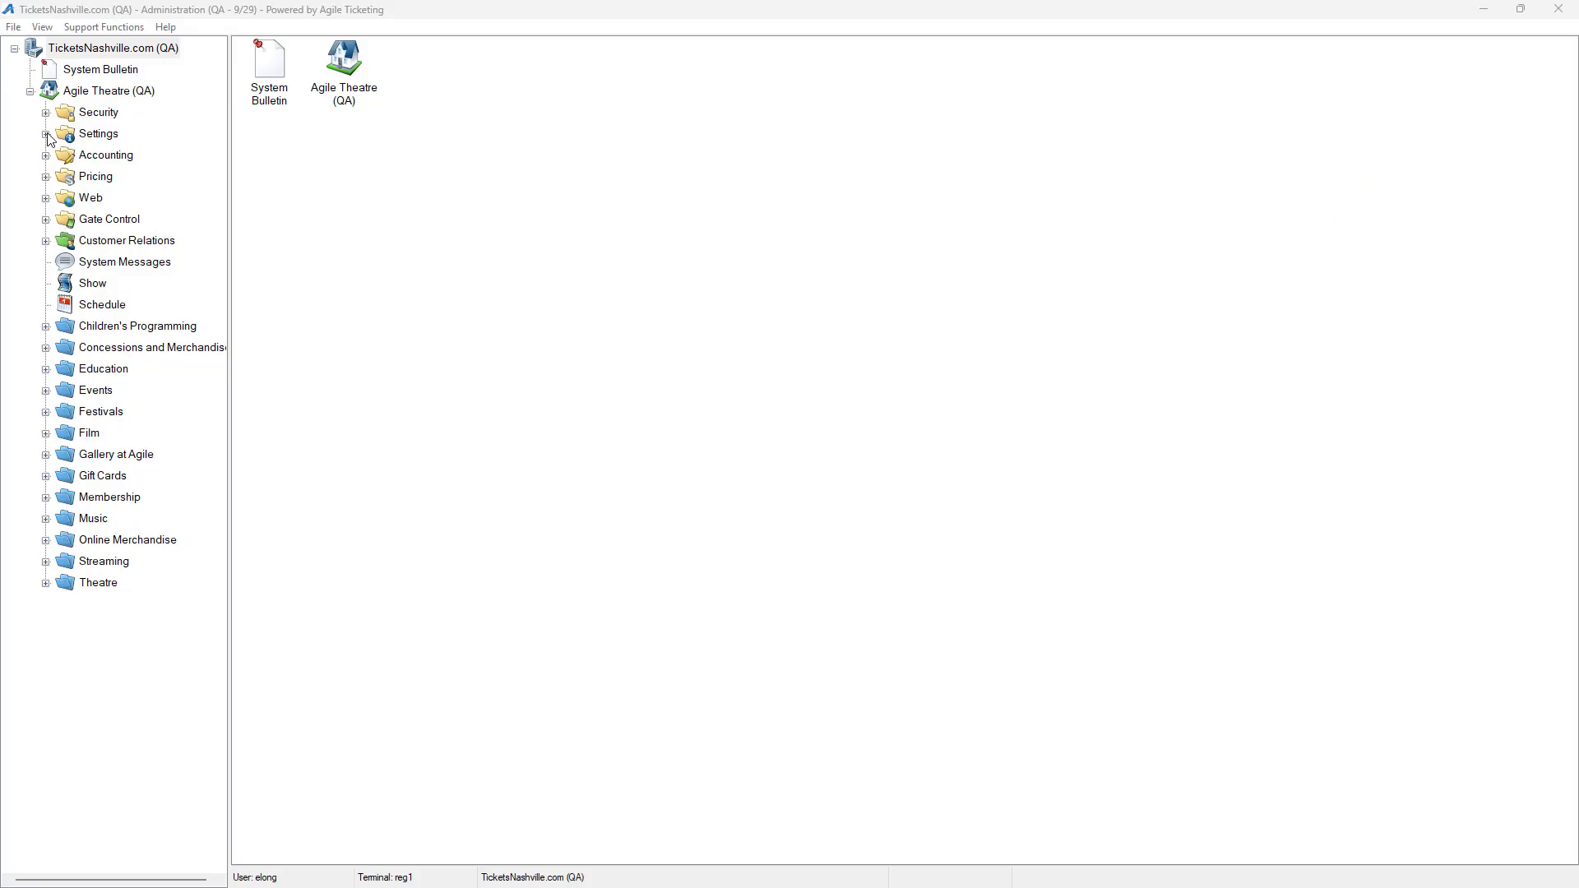
In the Administration application, view the Sales Line Type and Distributor settings, and toggle the use of legacy settings
left_click(46, 135)
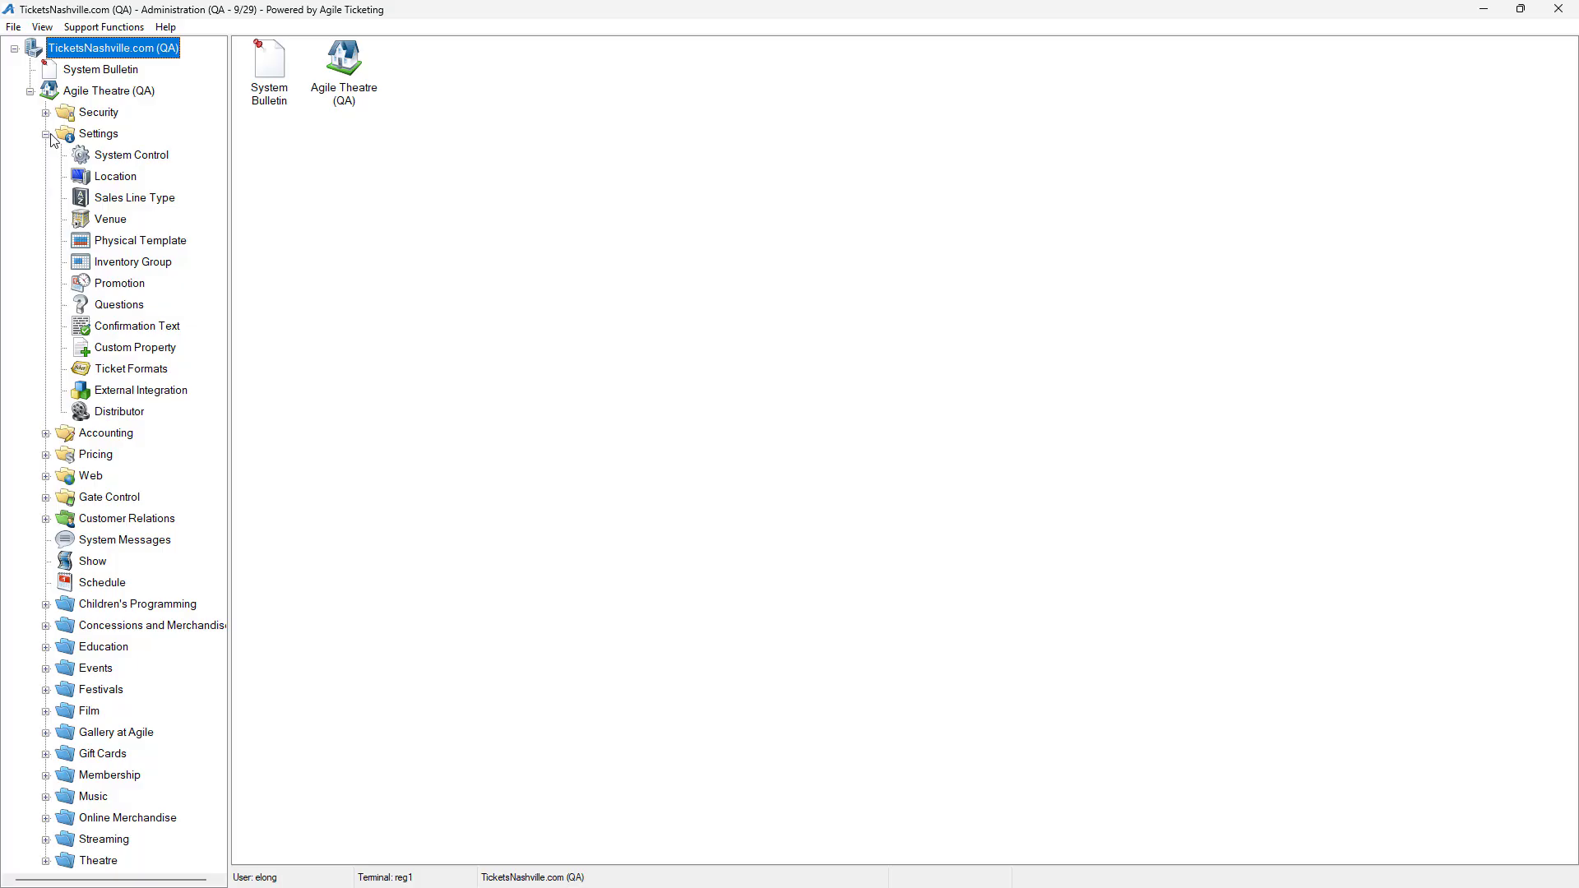
left_click(115, 198)
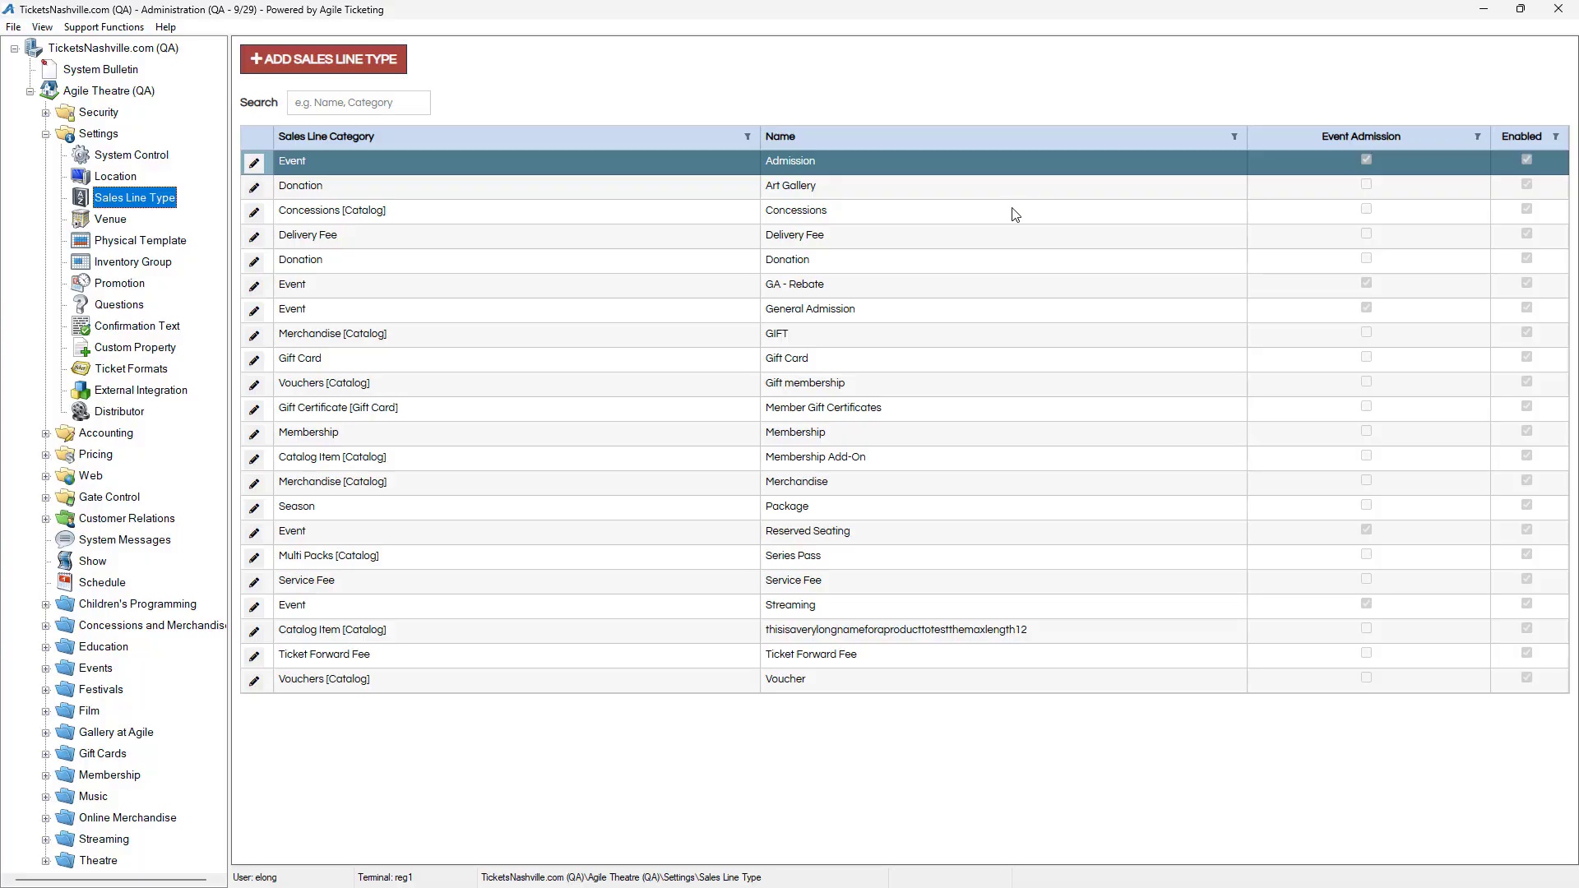
left_click(126, 413)
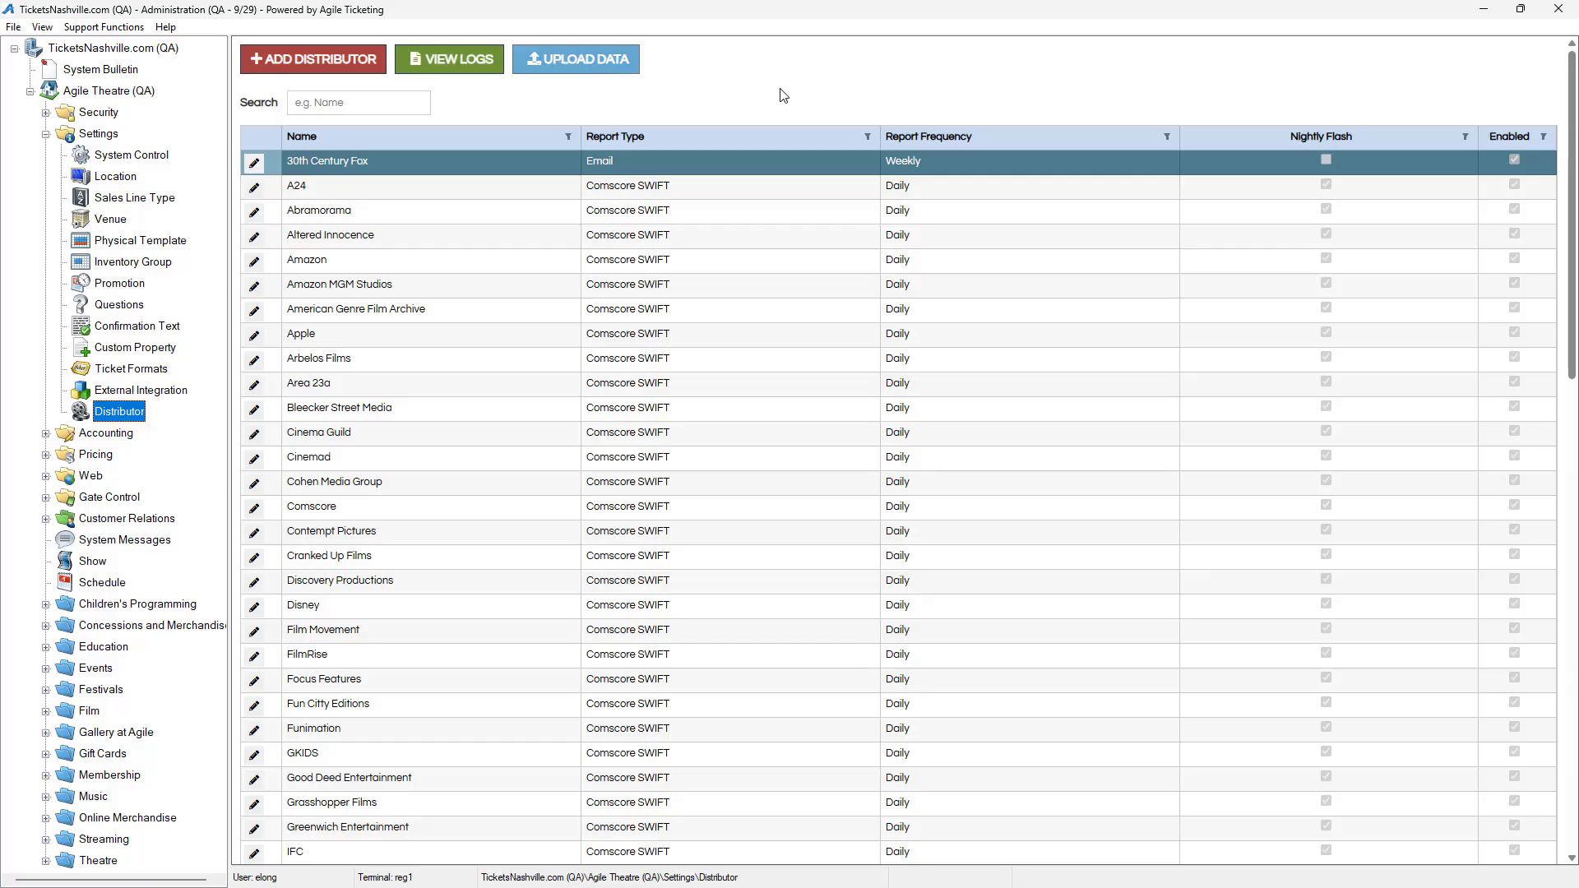
left_click(49, 33)
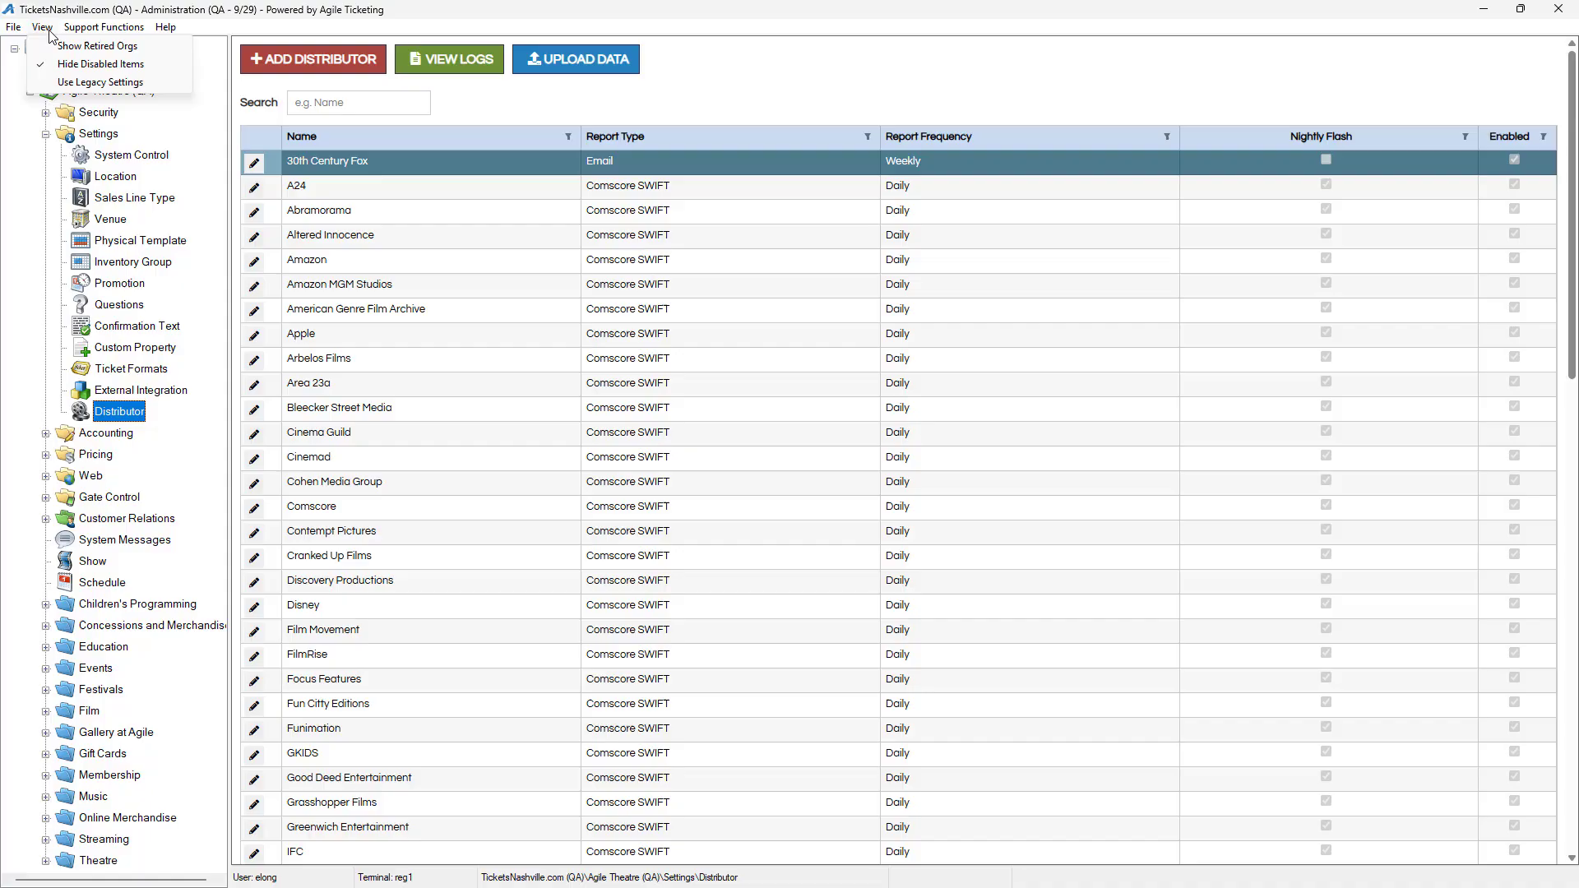
left_click(83, 83)
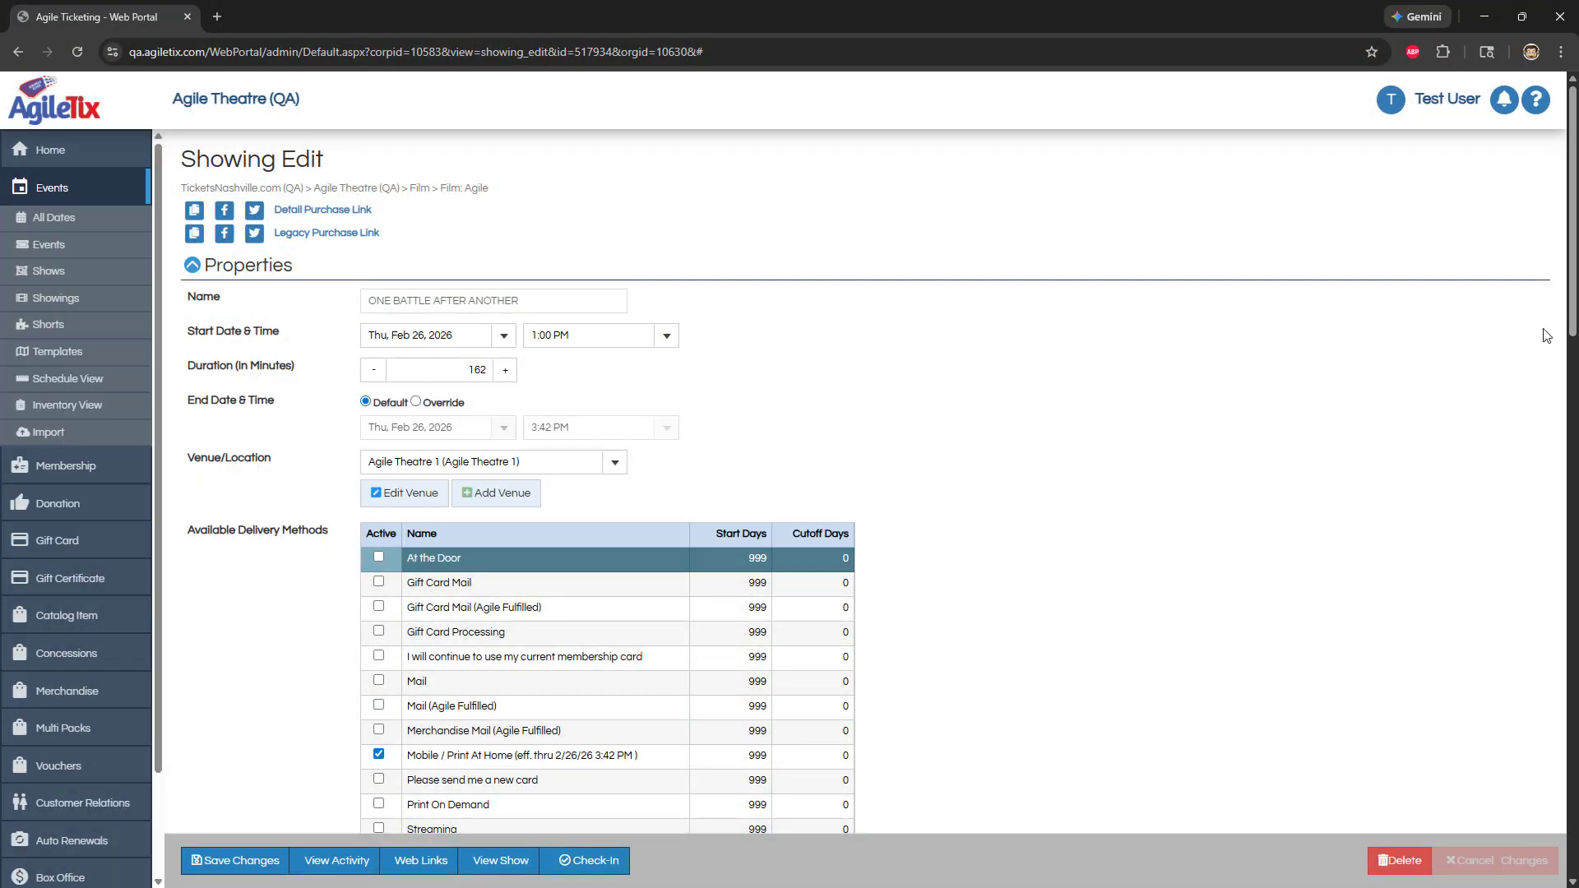
Propagate the VIP Admission tier with event prices to the ONE BATTLE AFTER ANOTHER showings on 2/19/2026 7:45 PM and 2/20/2026 1:00 and 4:25 PM
scroll(1033, 356, "down", 5)
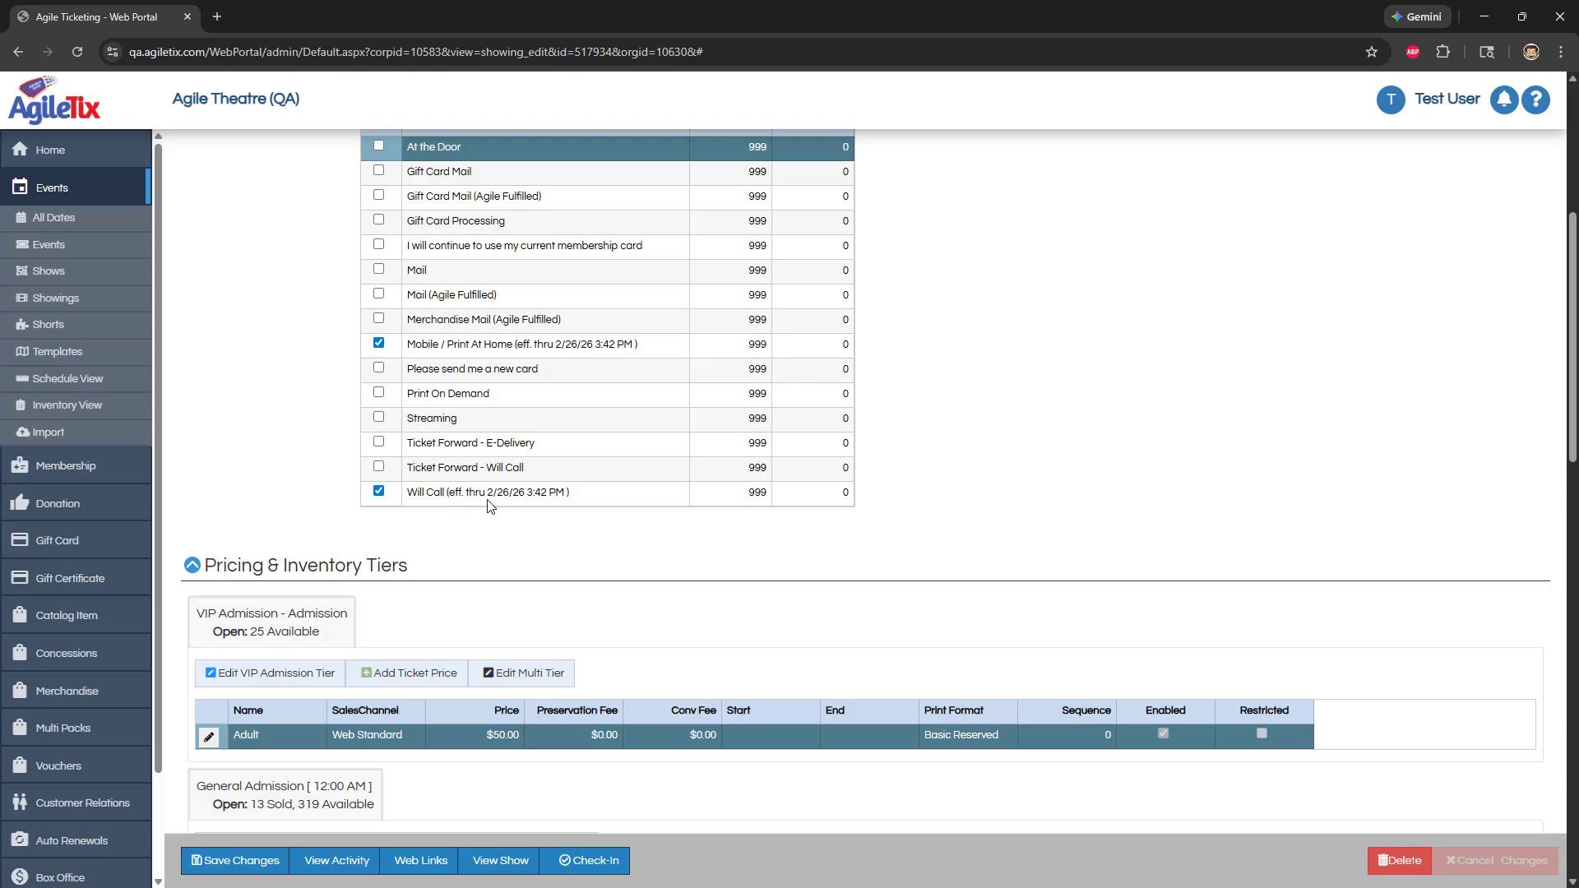
left_click(516, 675)
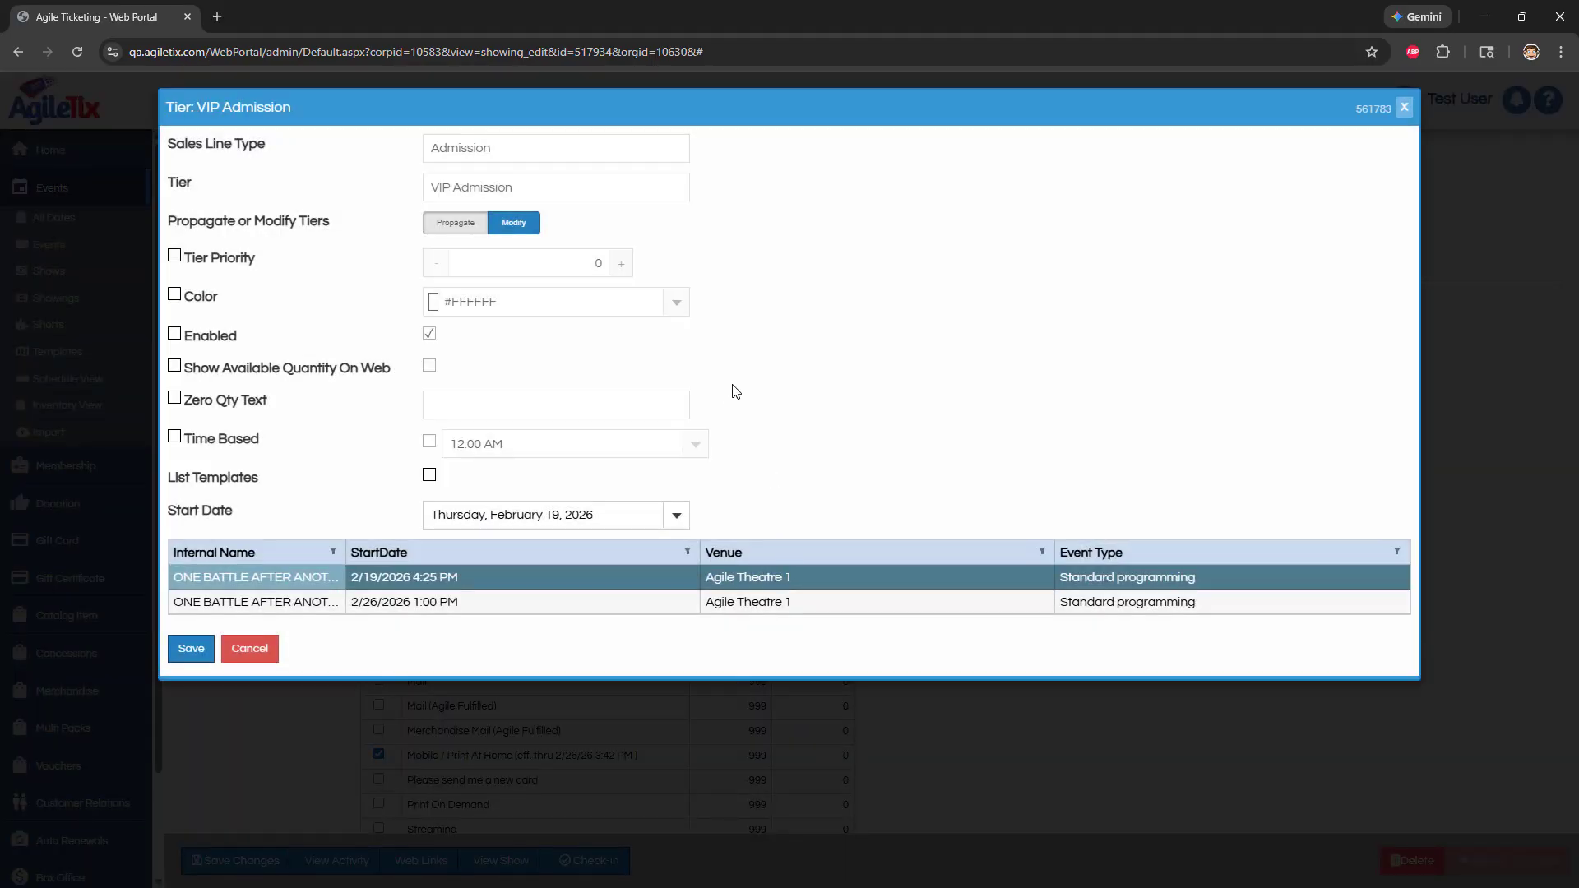
left_click(437, 224)
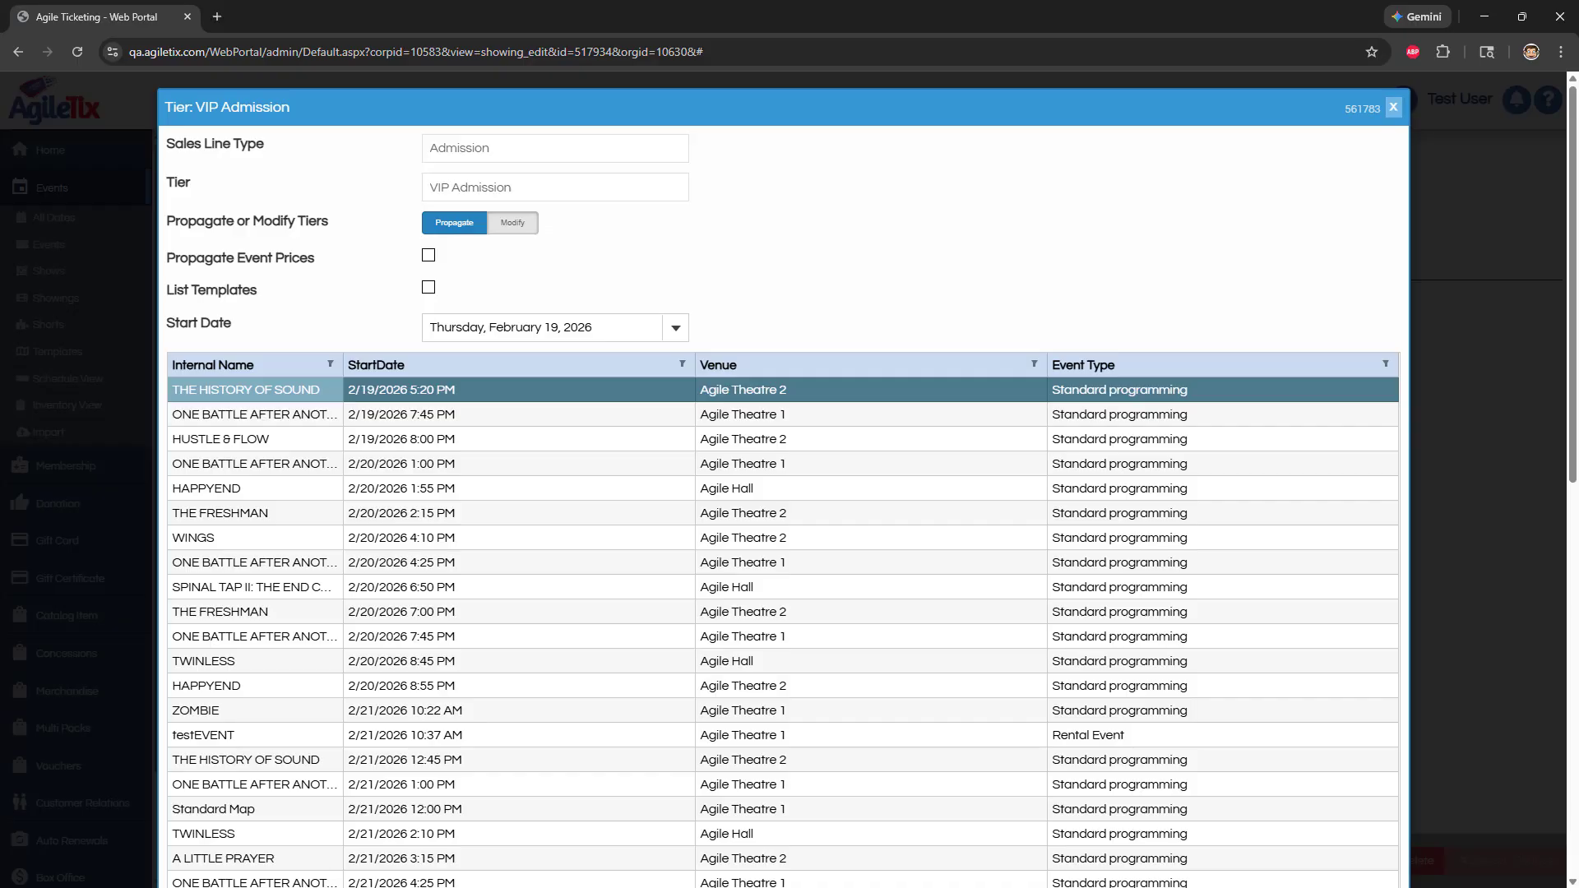
left_click(269, 416)
left_click(278, 465, "ctrl")
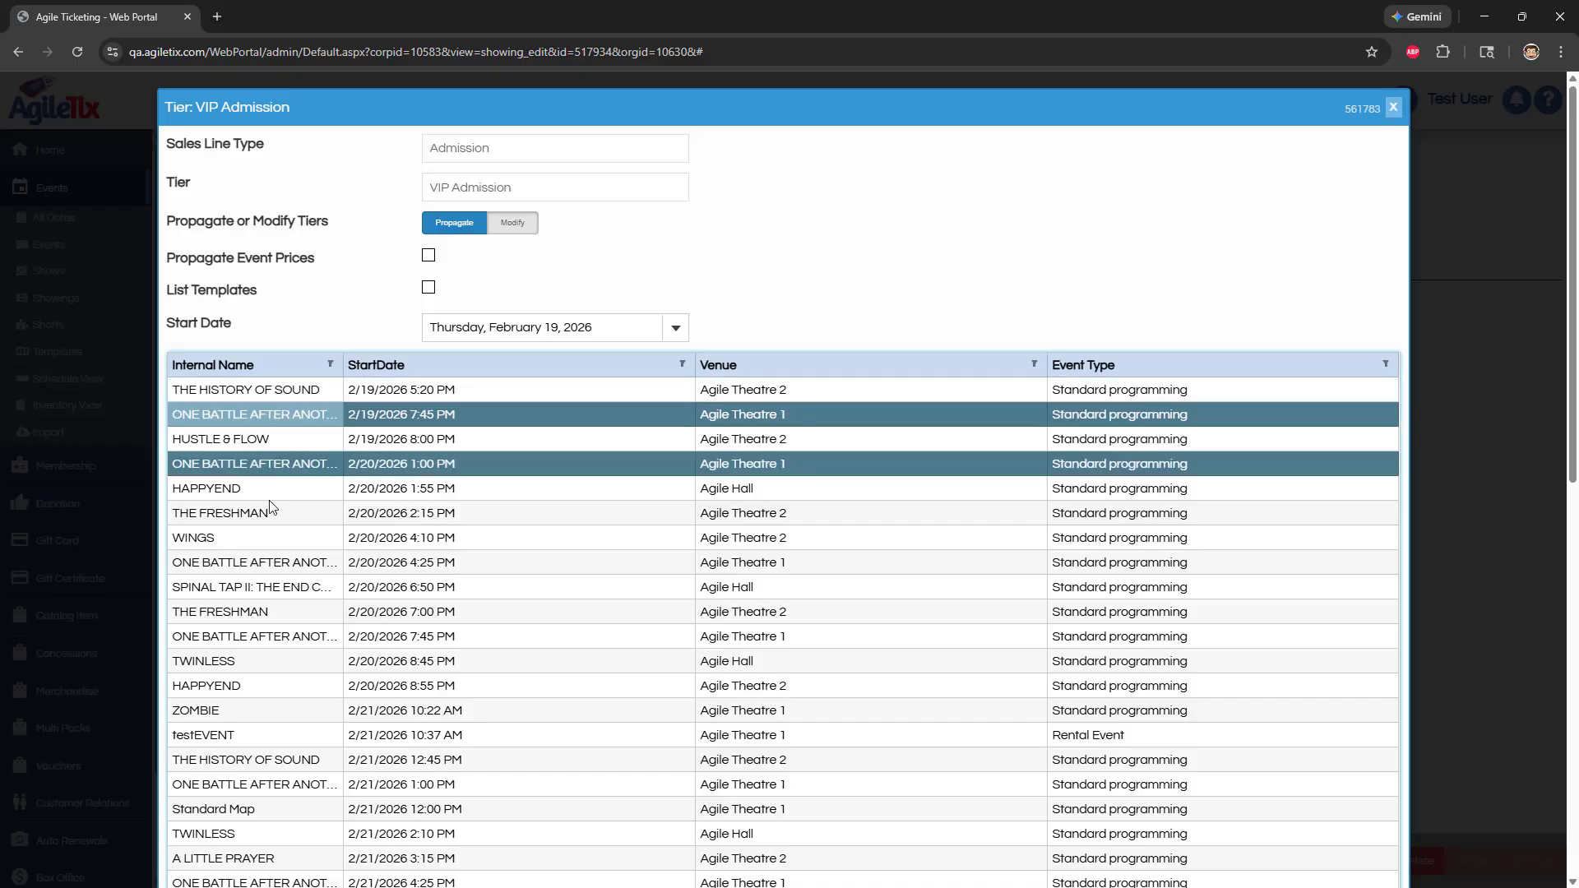
left_click(294, 561, "ctrl")
left_click(428, 258)
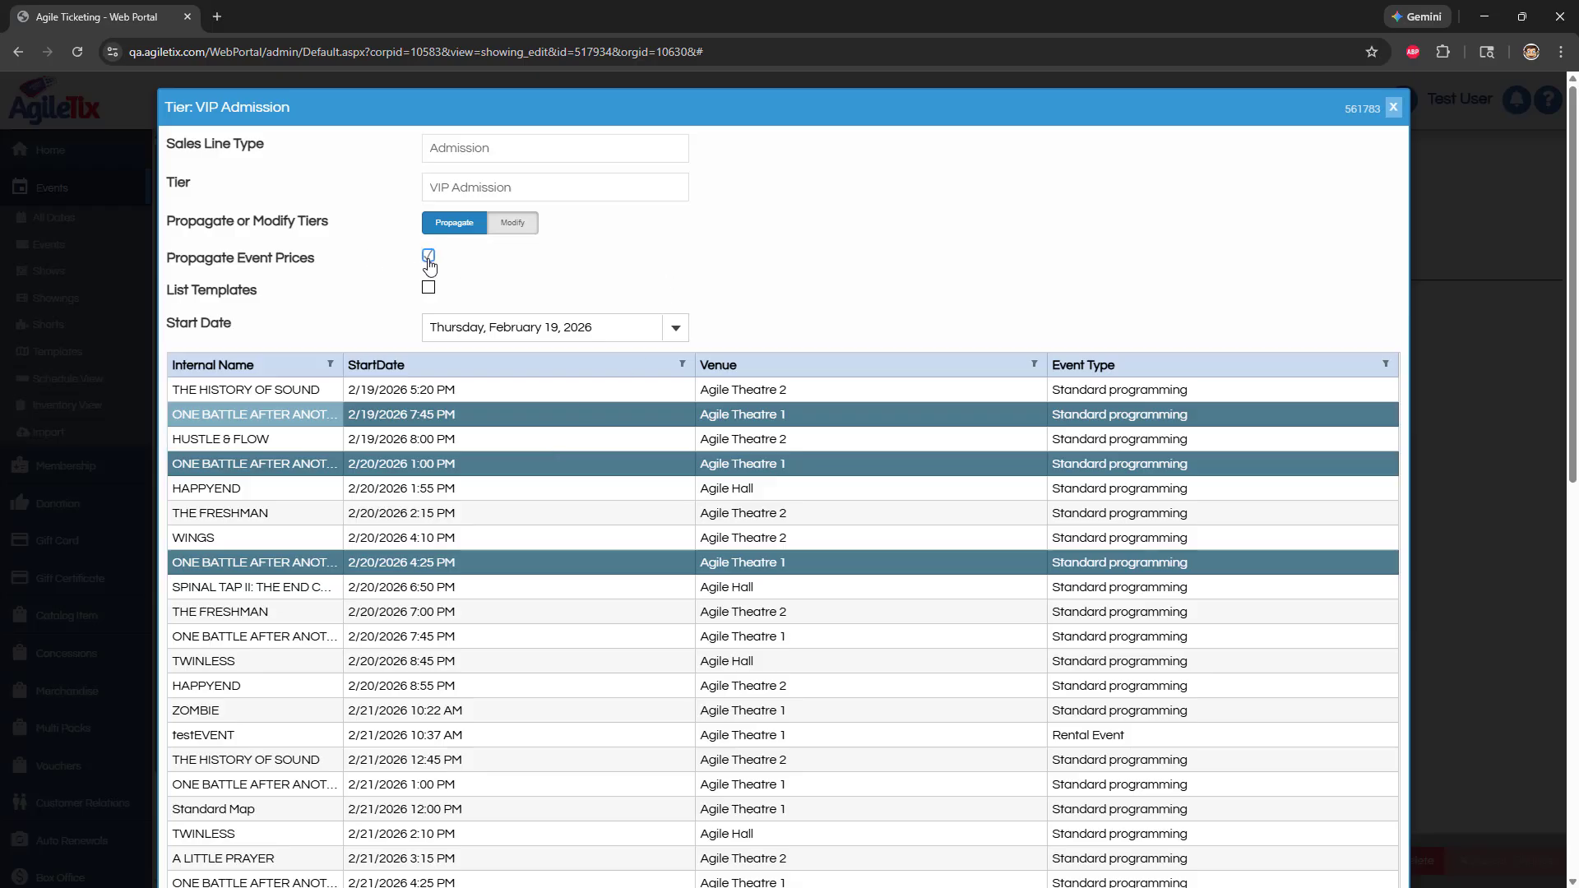
scroll(337, 300, "down", 10)
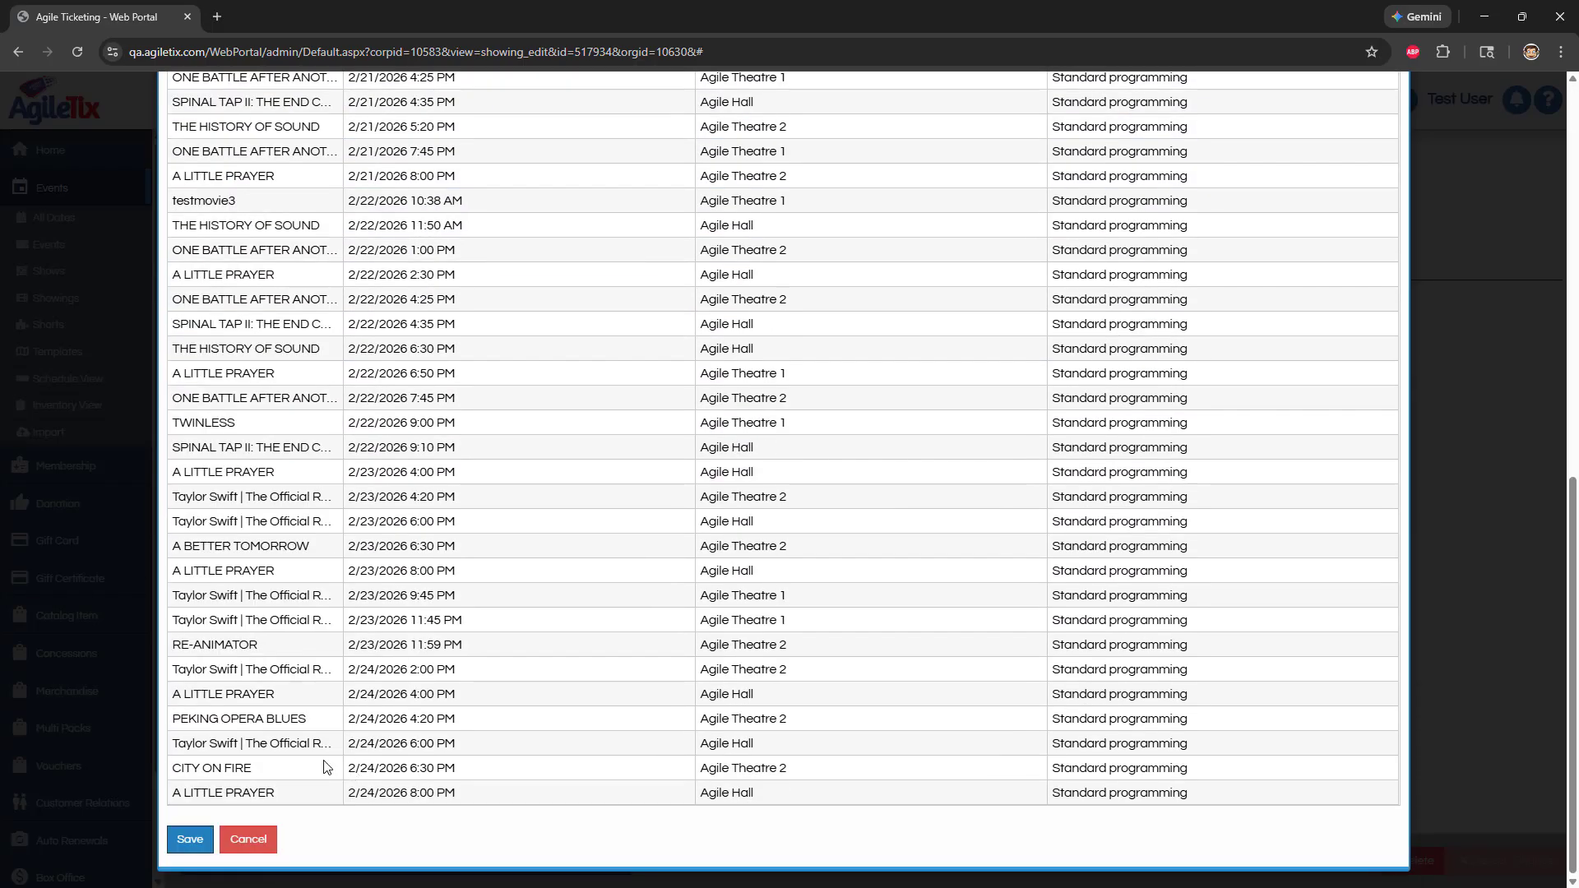
left_click(188, 841)
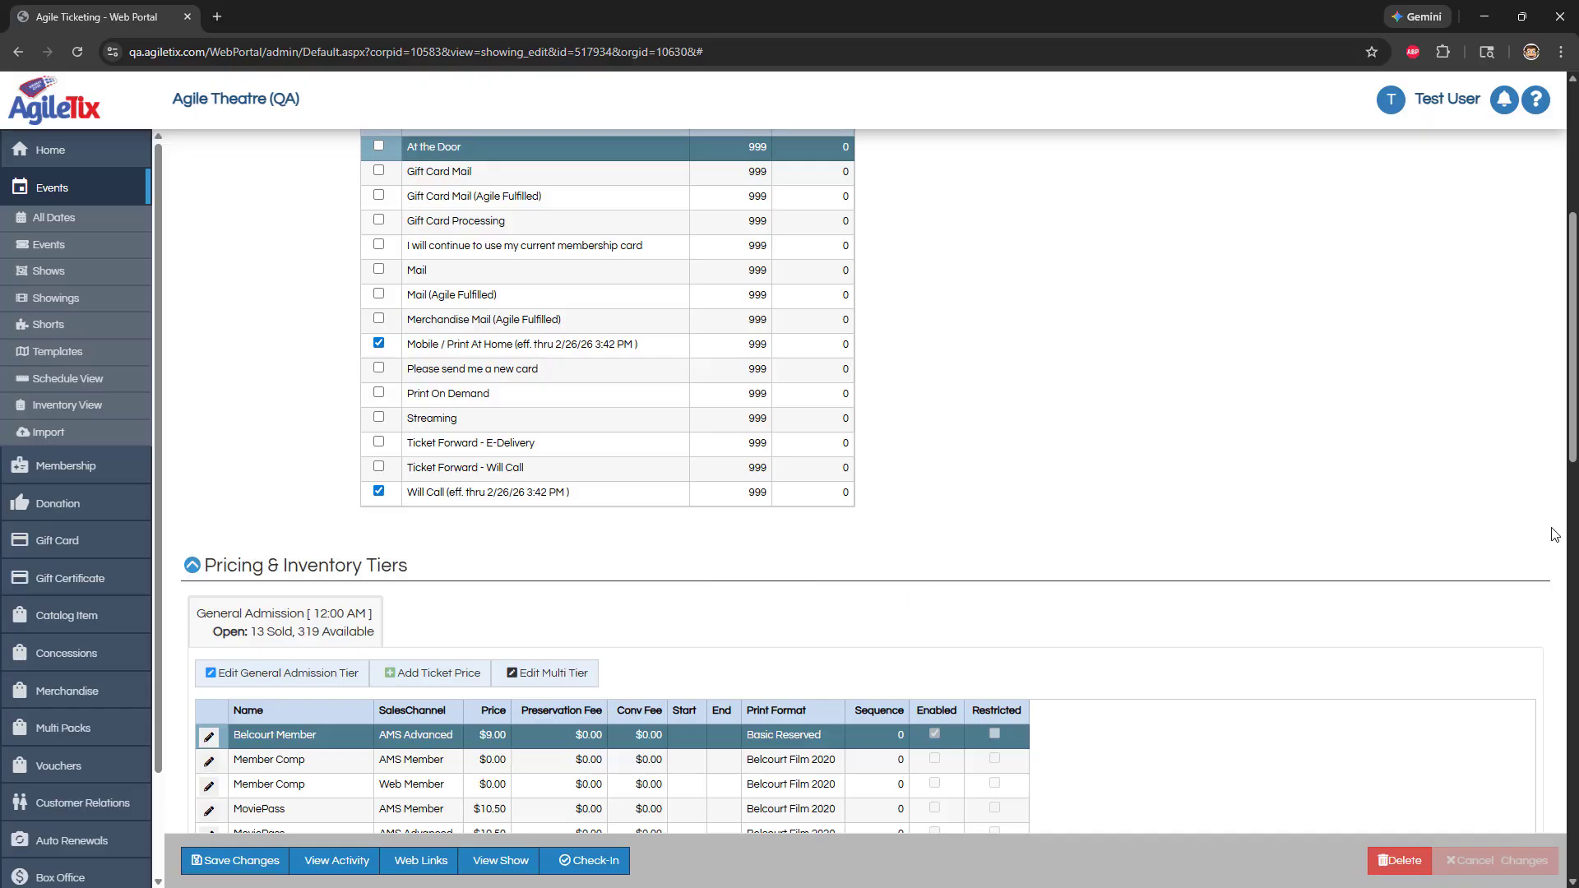
Modify the VIP Admission tier on all listed showings, setting tier priority to 2 and enabling Show Available Quantity On Web
scroll(923, 601, "down", 1)
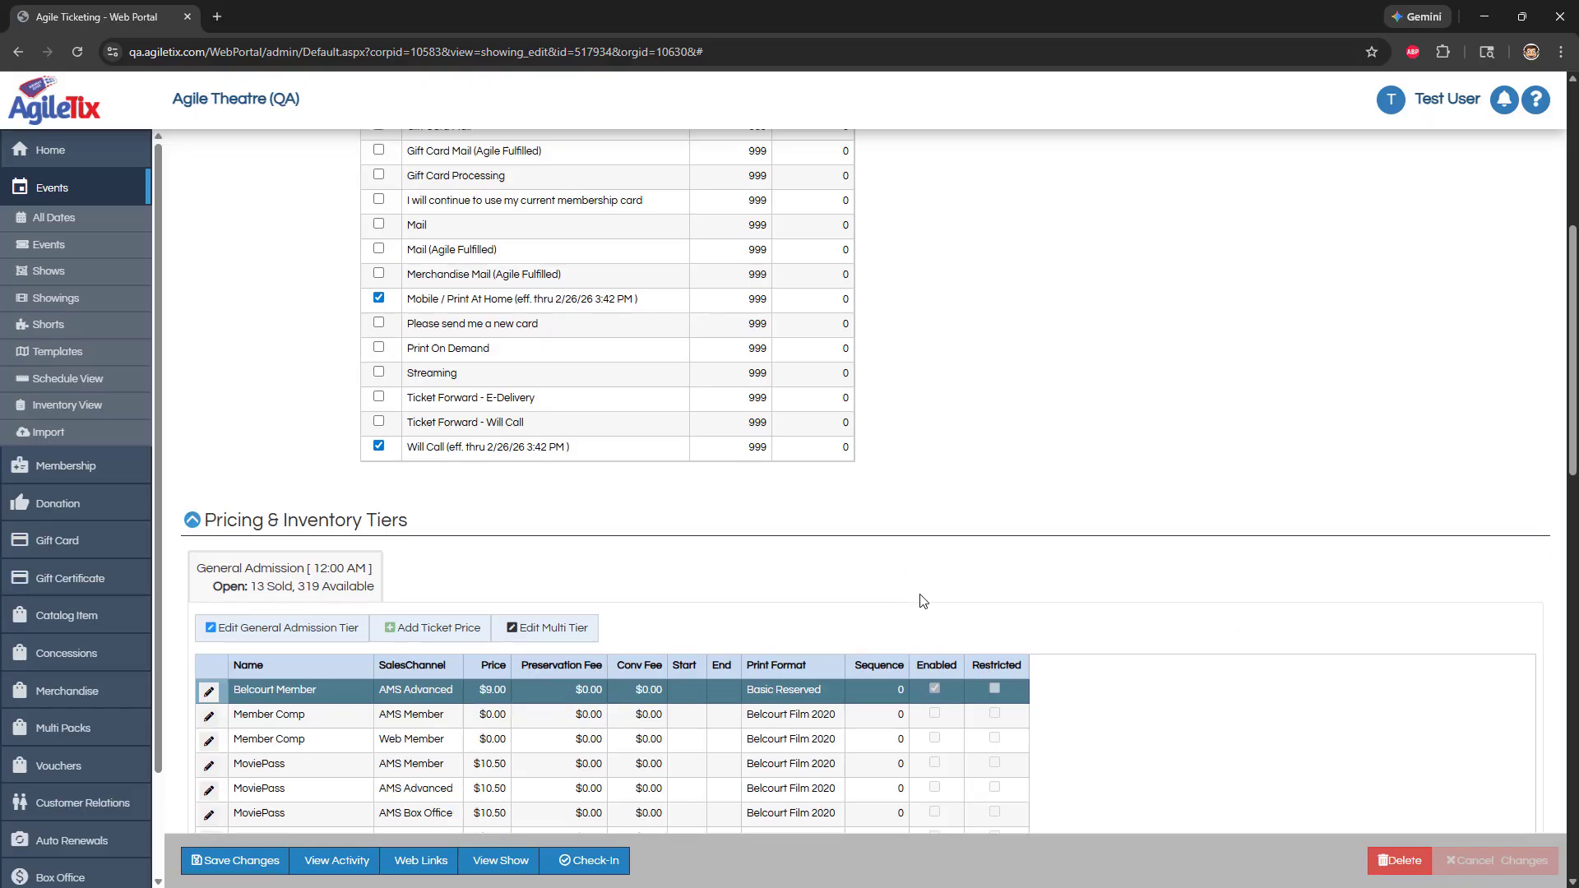
scroll(923, 601, "down", 15)
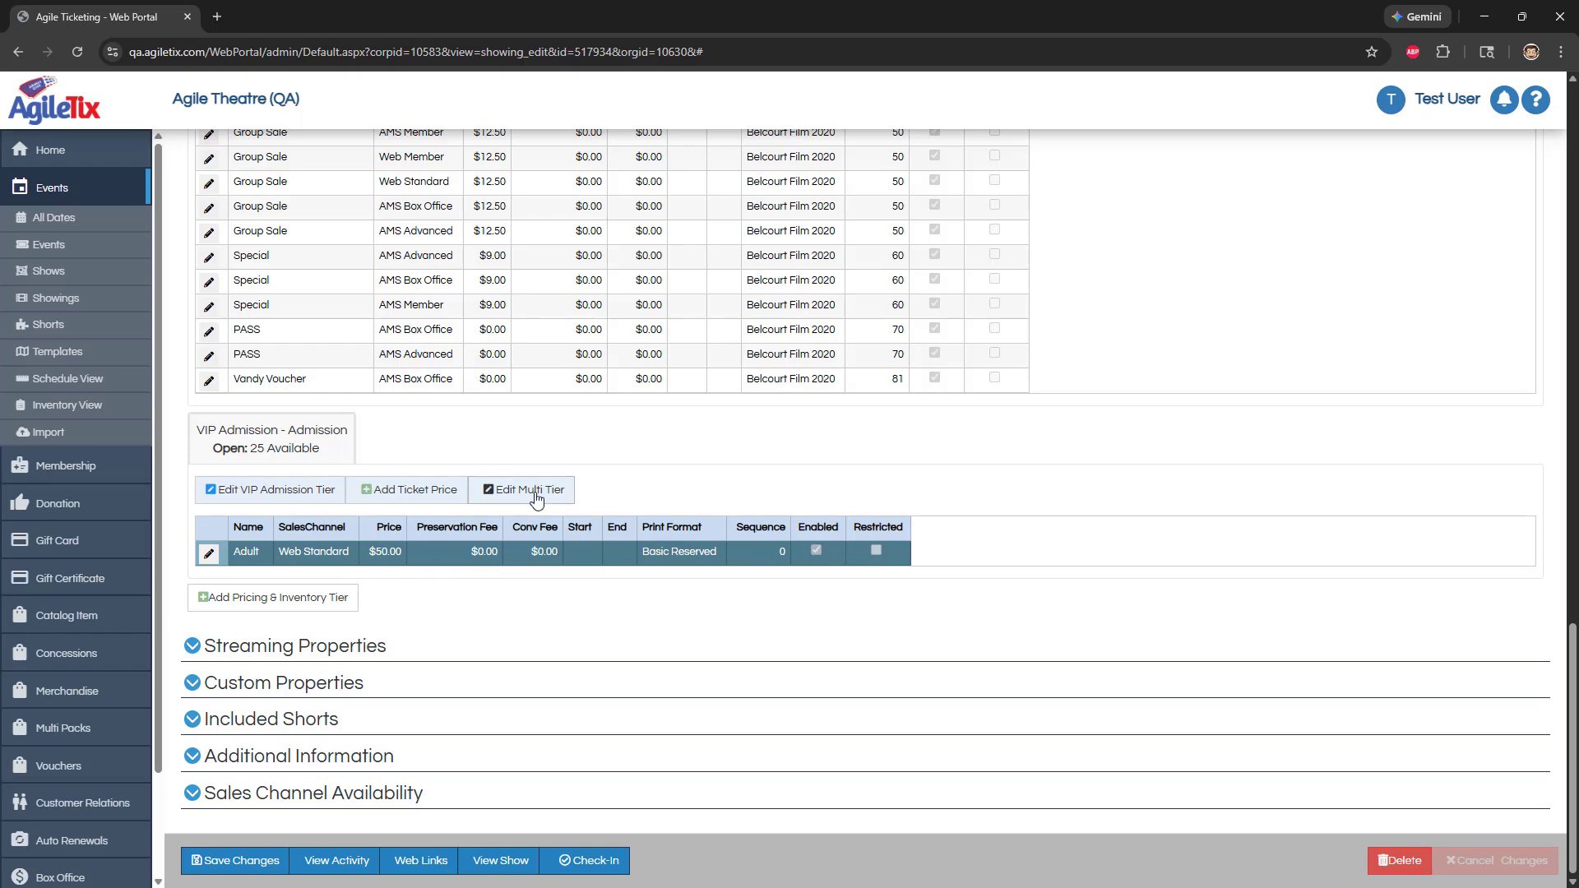
left_click(538, 491)
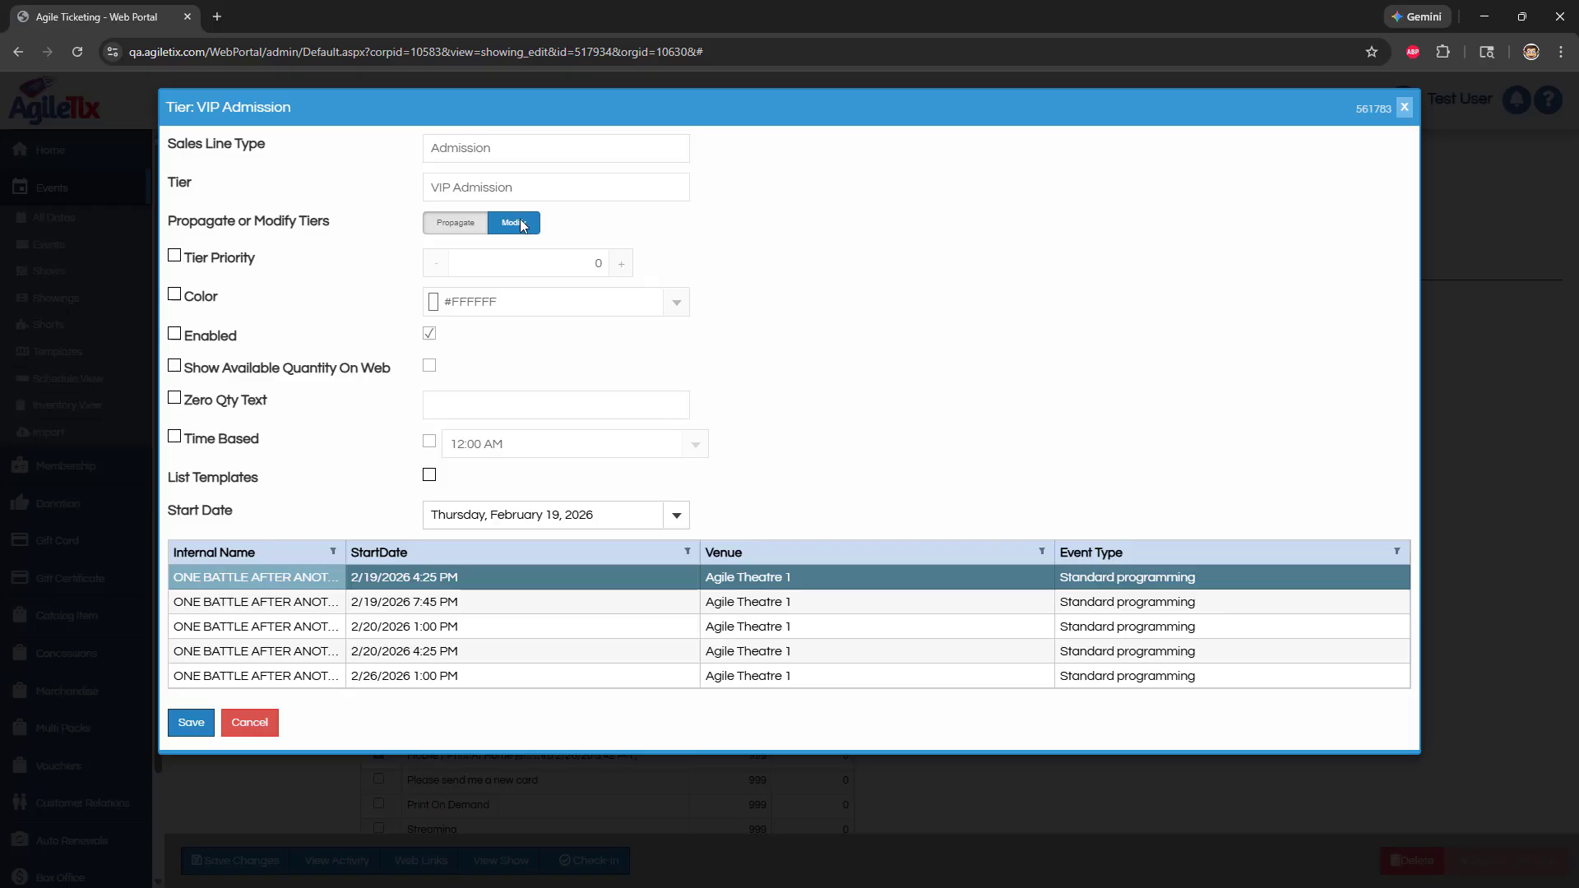
left_click(207, 267)
left_click(621, 263)
left_click(621, 263)
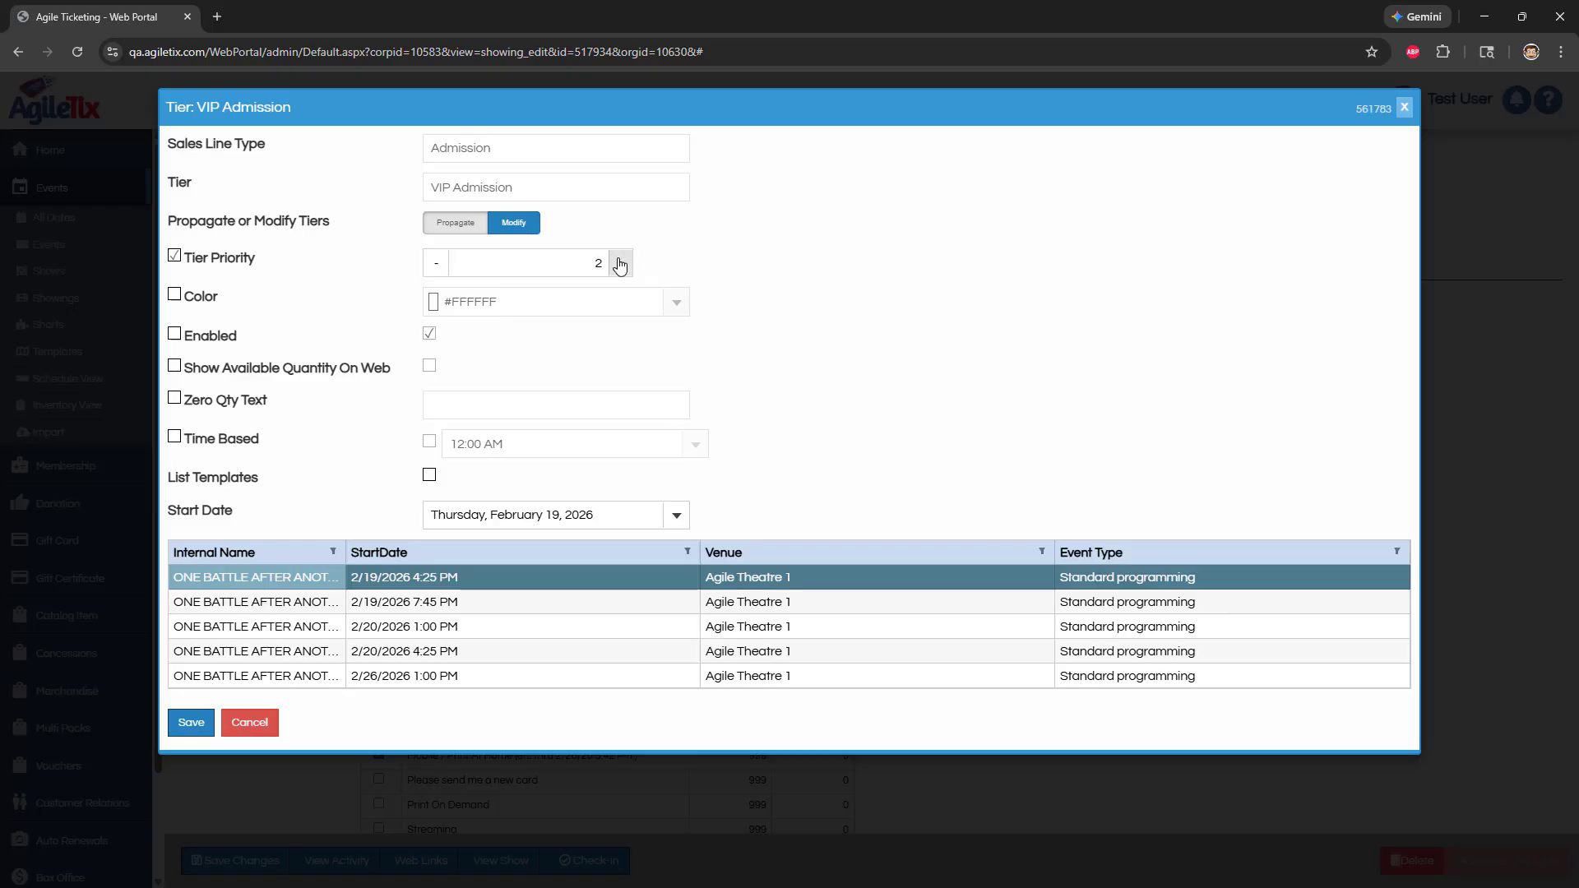
left_click(175, 366)
left_click(430, 367)
left_click(274, 683, "shift")
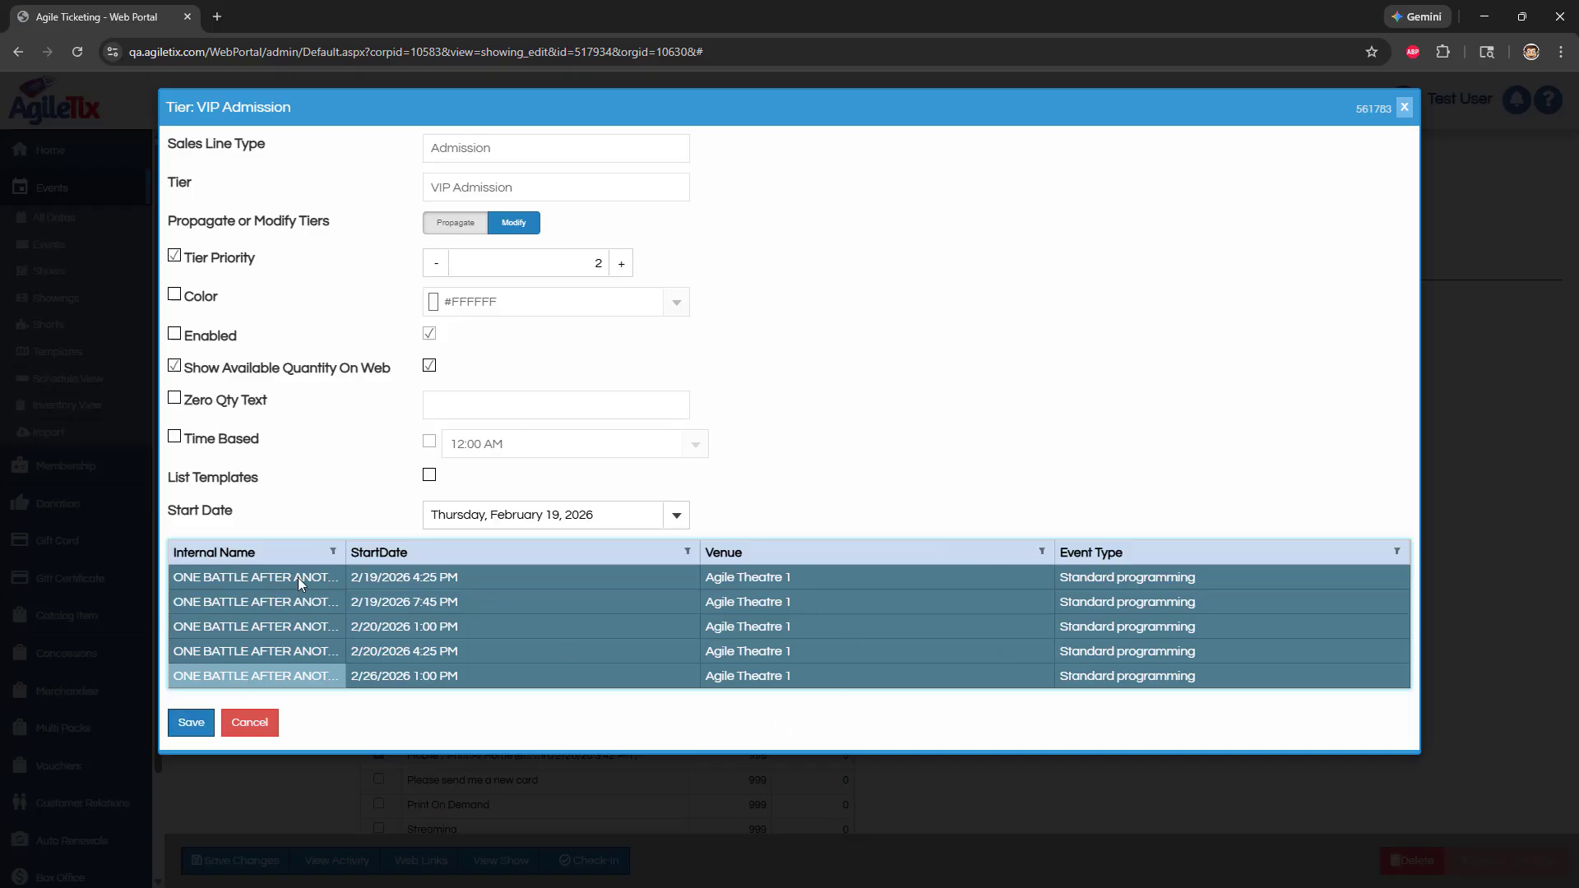
left_click(190, 723)
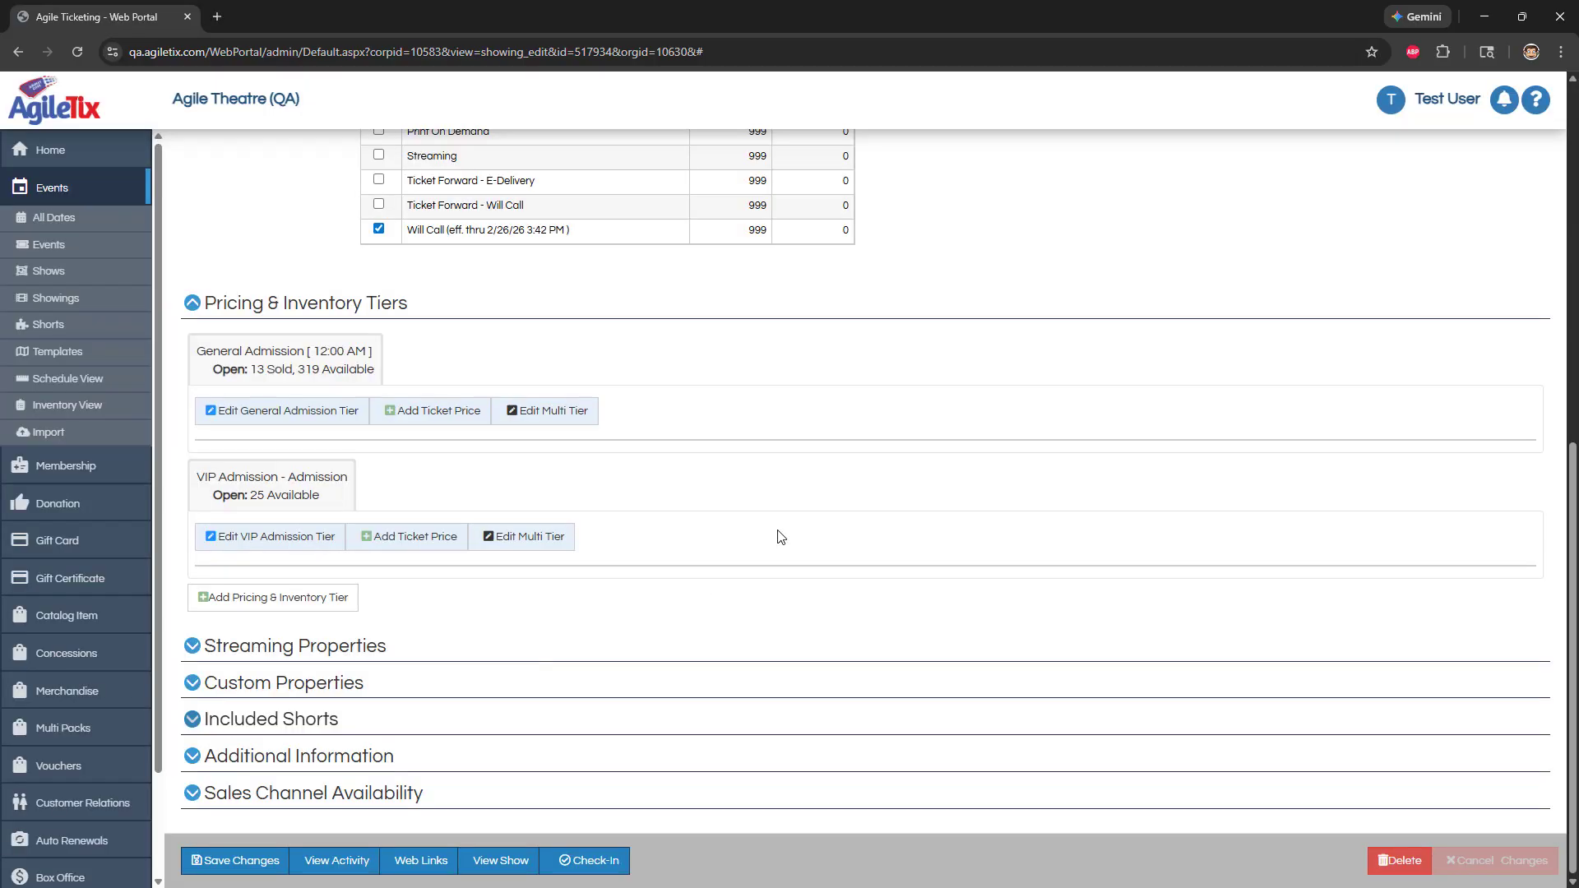
Review the showing's VIP Admission tier and open the organization's System Messages settings
scroll(966, 405, "down", 12)
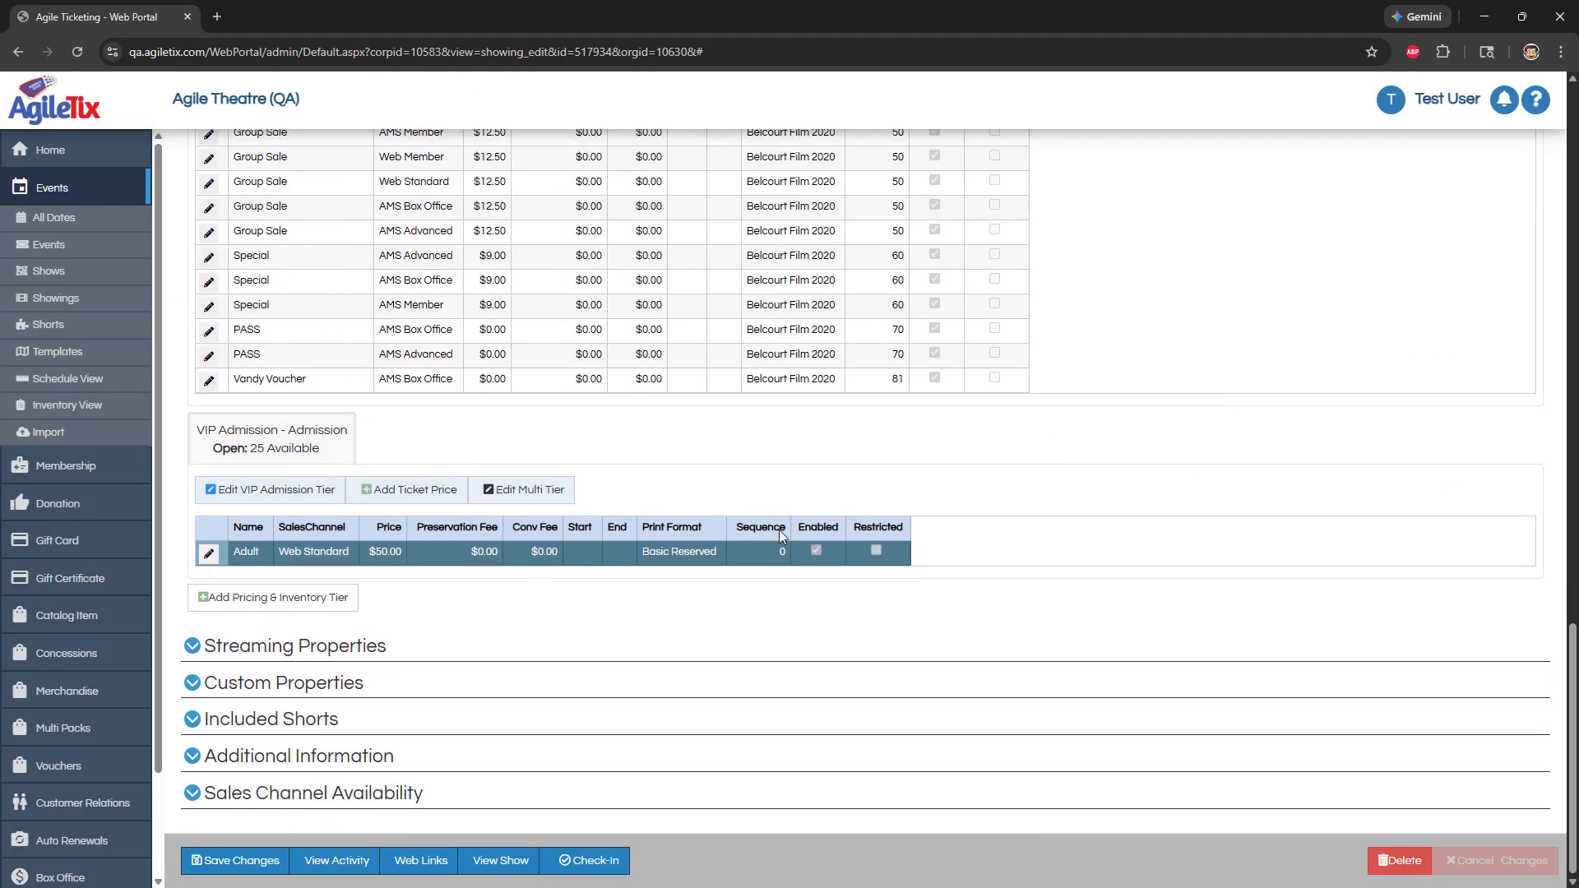
scroll(74, 728, "down", 2)
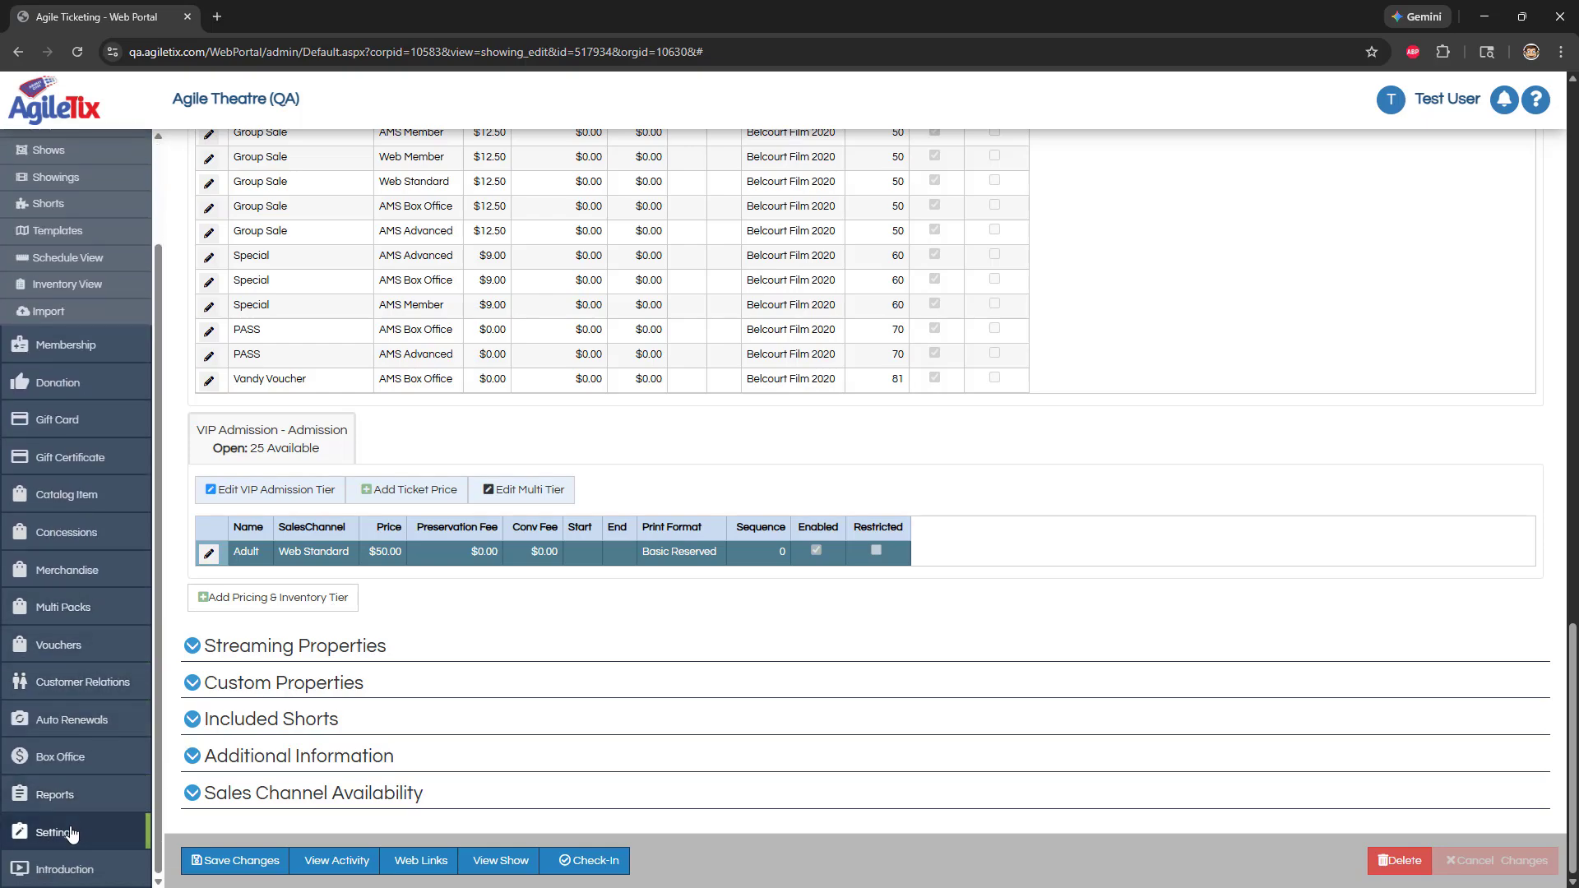
left_click(56, 833)
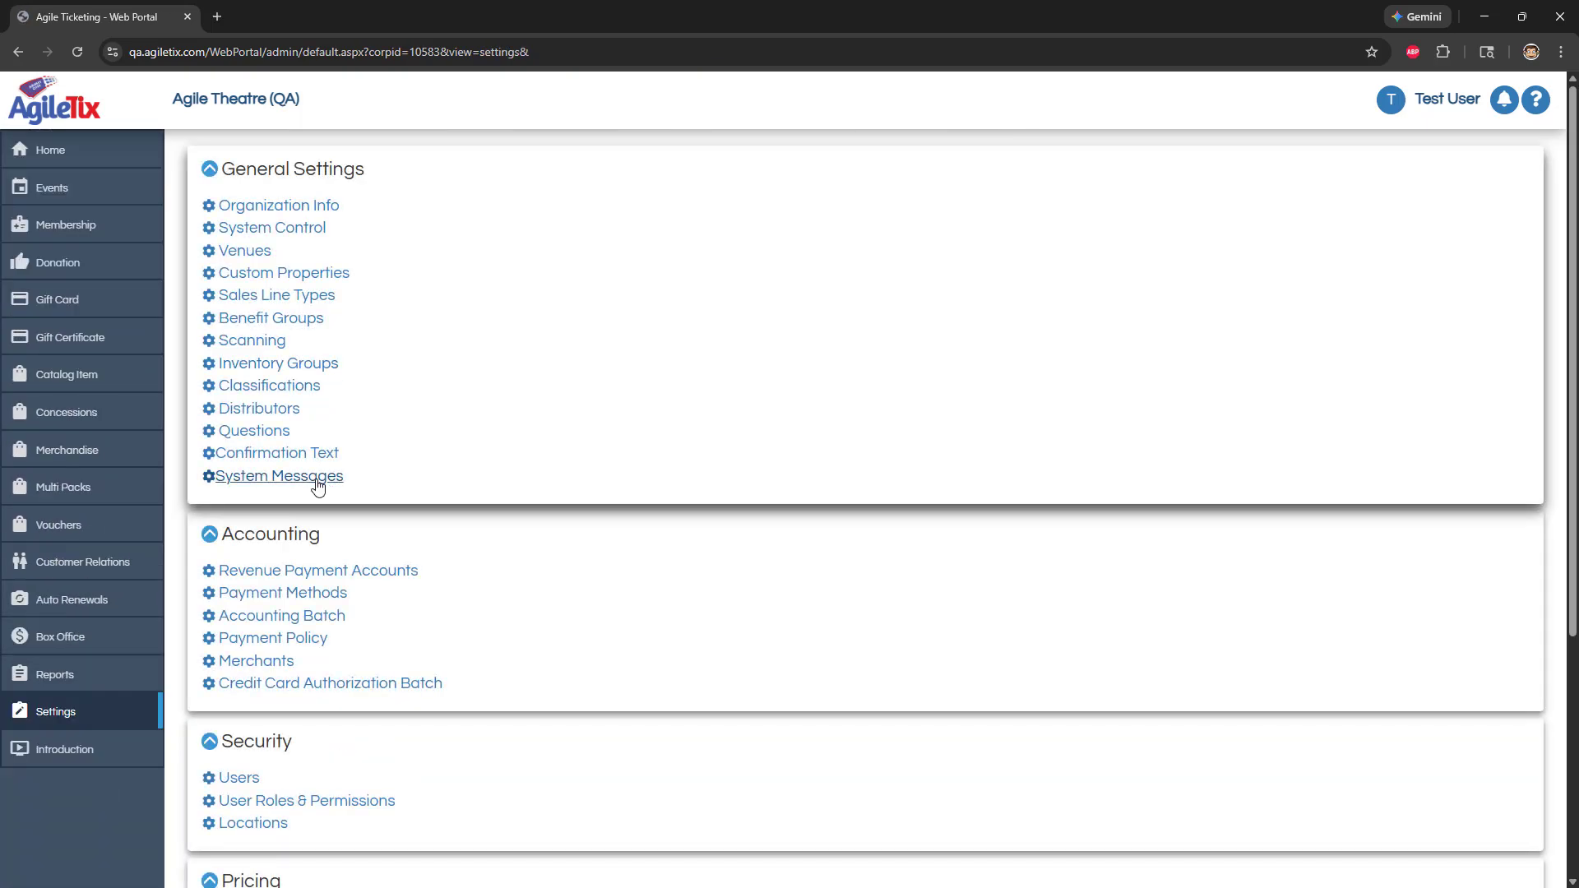
left_click(315, 486)
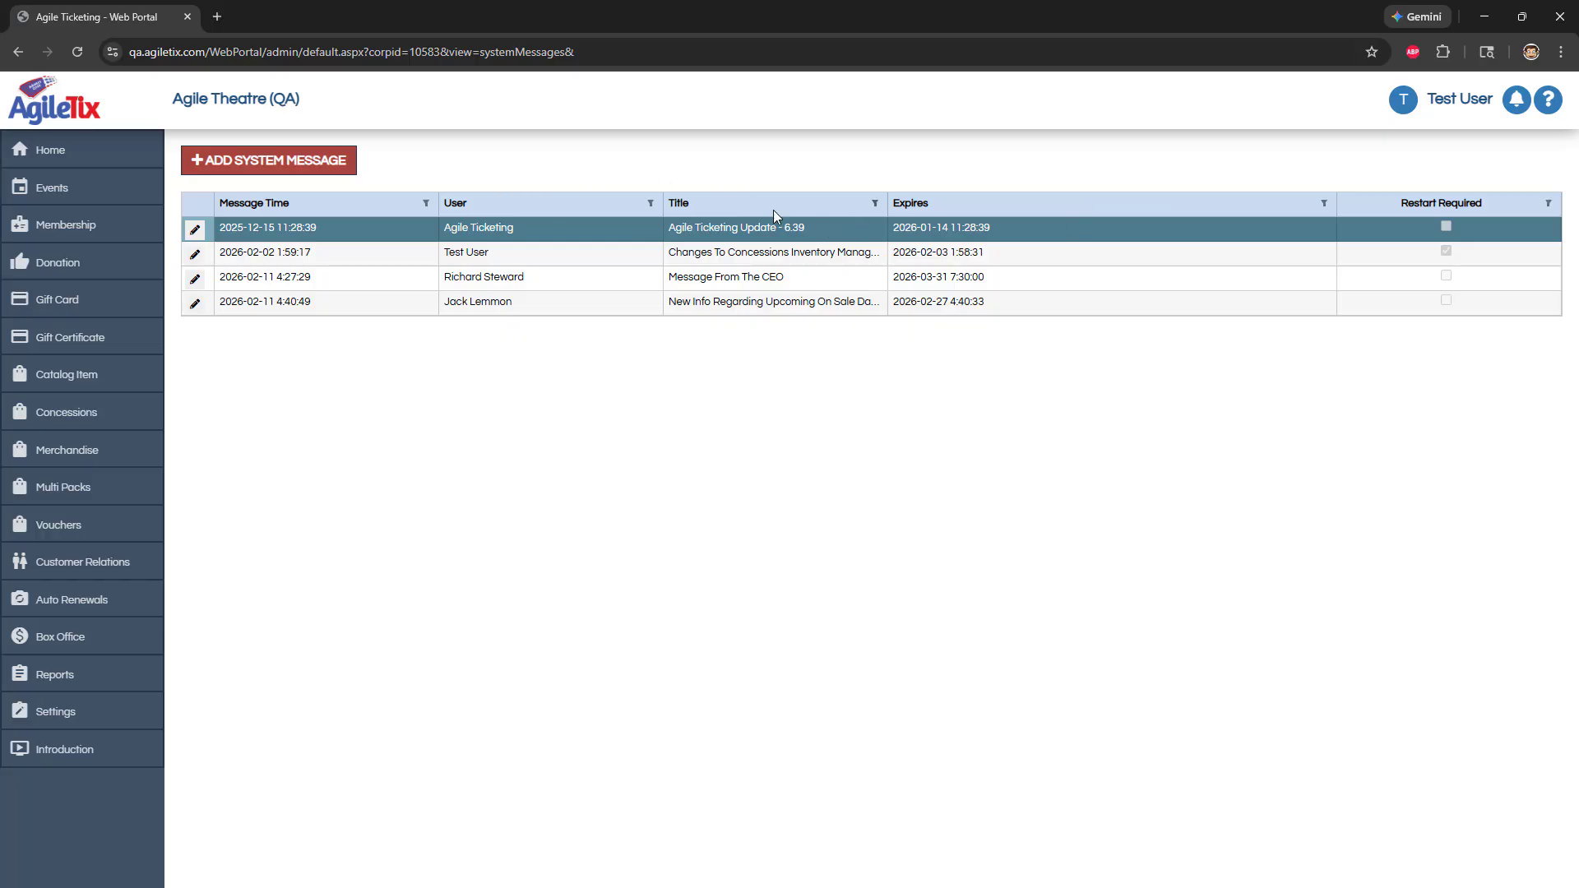
Filter the system messages by user, excluding those from Agile Ticketing and the second user in the list
left_click(650, 204)
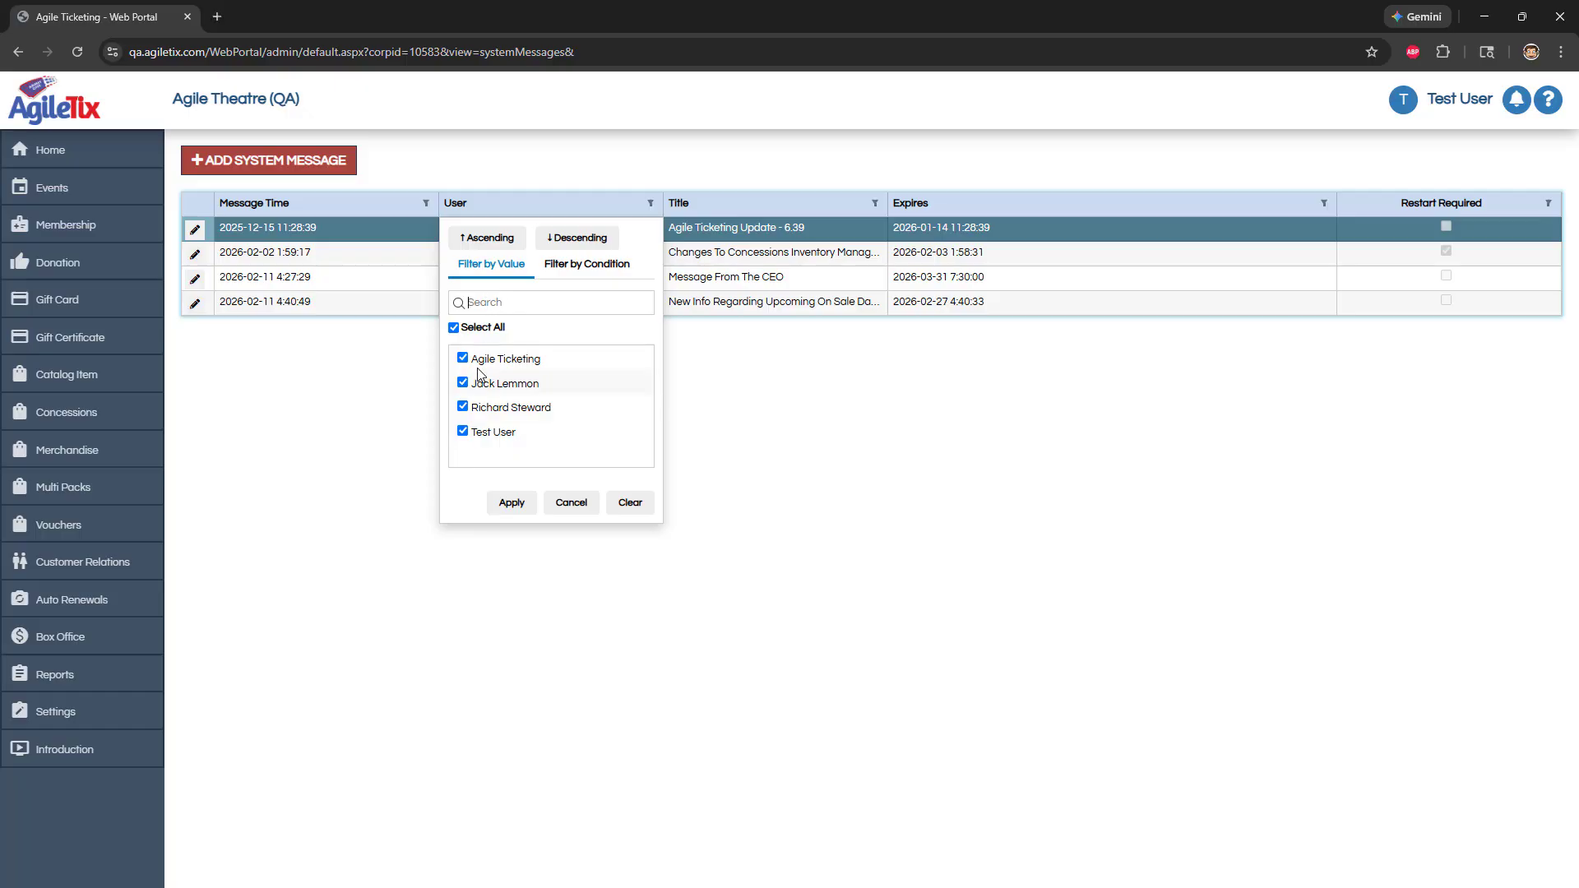
left_click(582, 272)
left_click(505, 275)
left_click(464, 360)
left_click(466, 385)
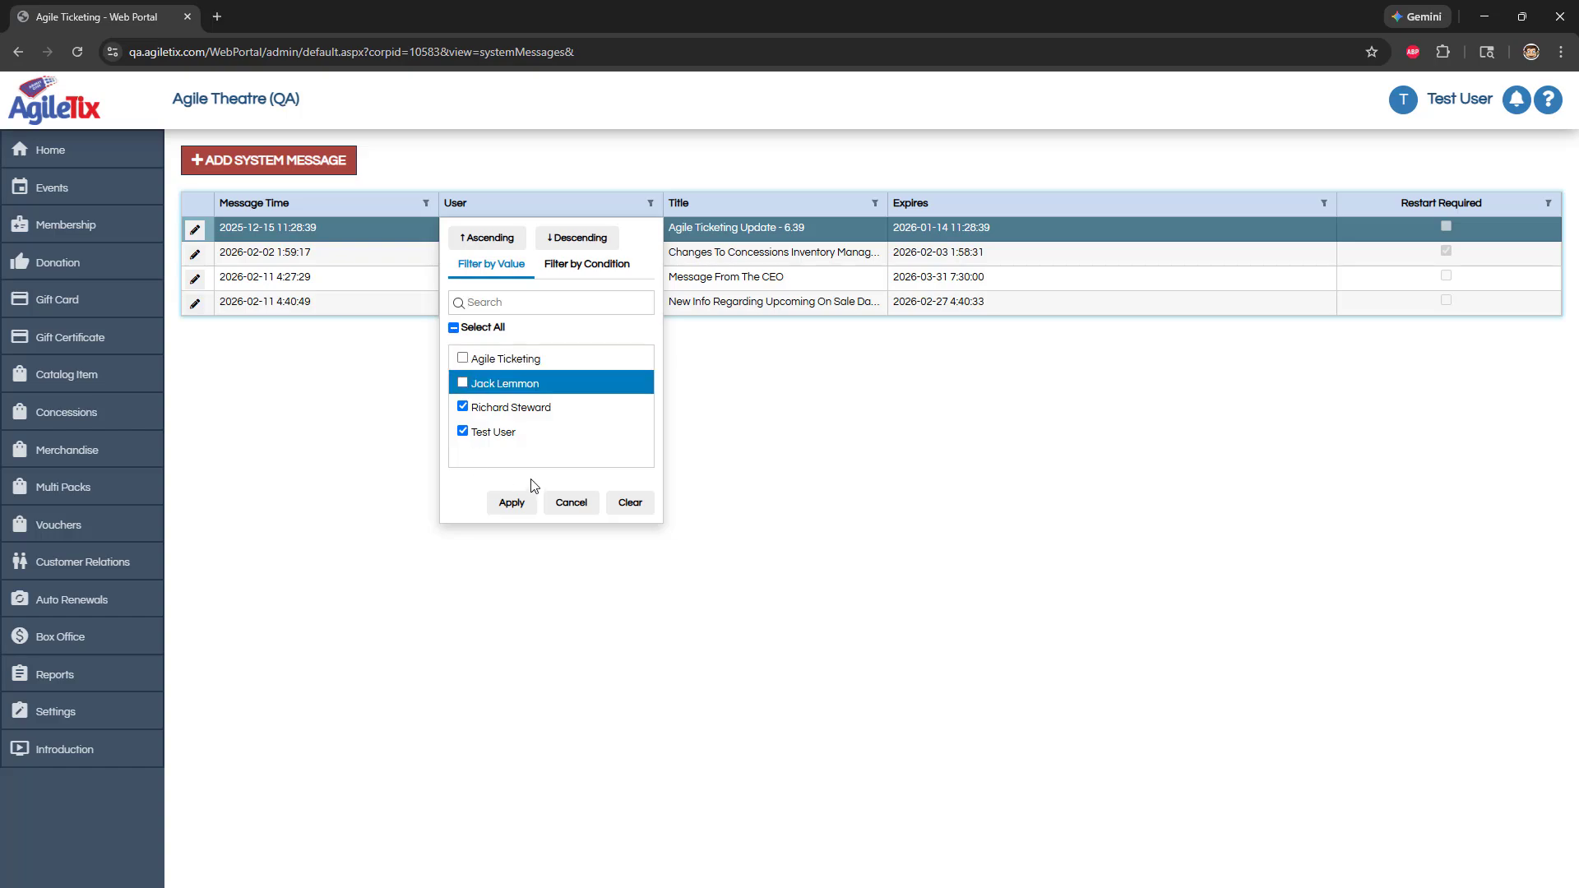
left_click(505, 509)
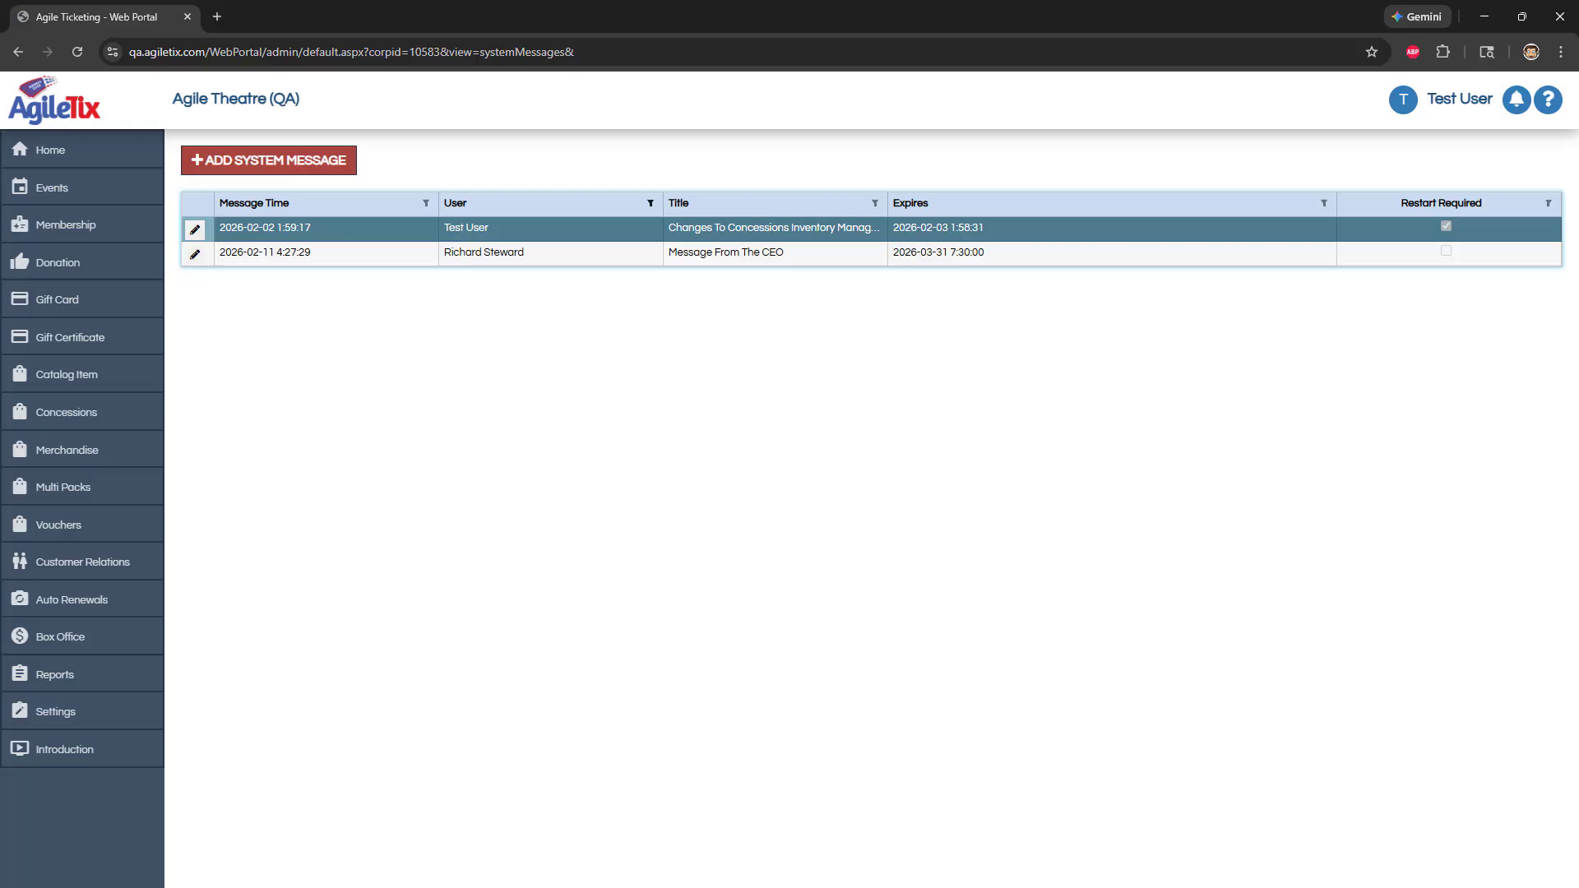
Return to the edit page of the ONE BATTLE AFTER ANOTHER showing on 2/26/2026 at 1:00 PM and open its check-in list
left_click(481, 51)
type("https://qa.agiletix.com/WebPortal/admin/Default.aspx?corpid=10583&view=showing_edit&id=517934&orgid=10630&#")
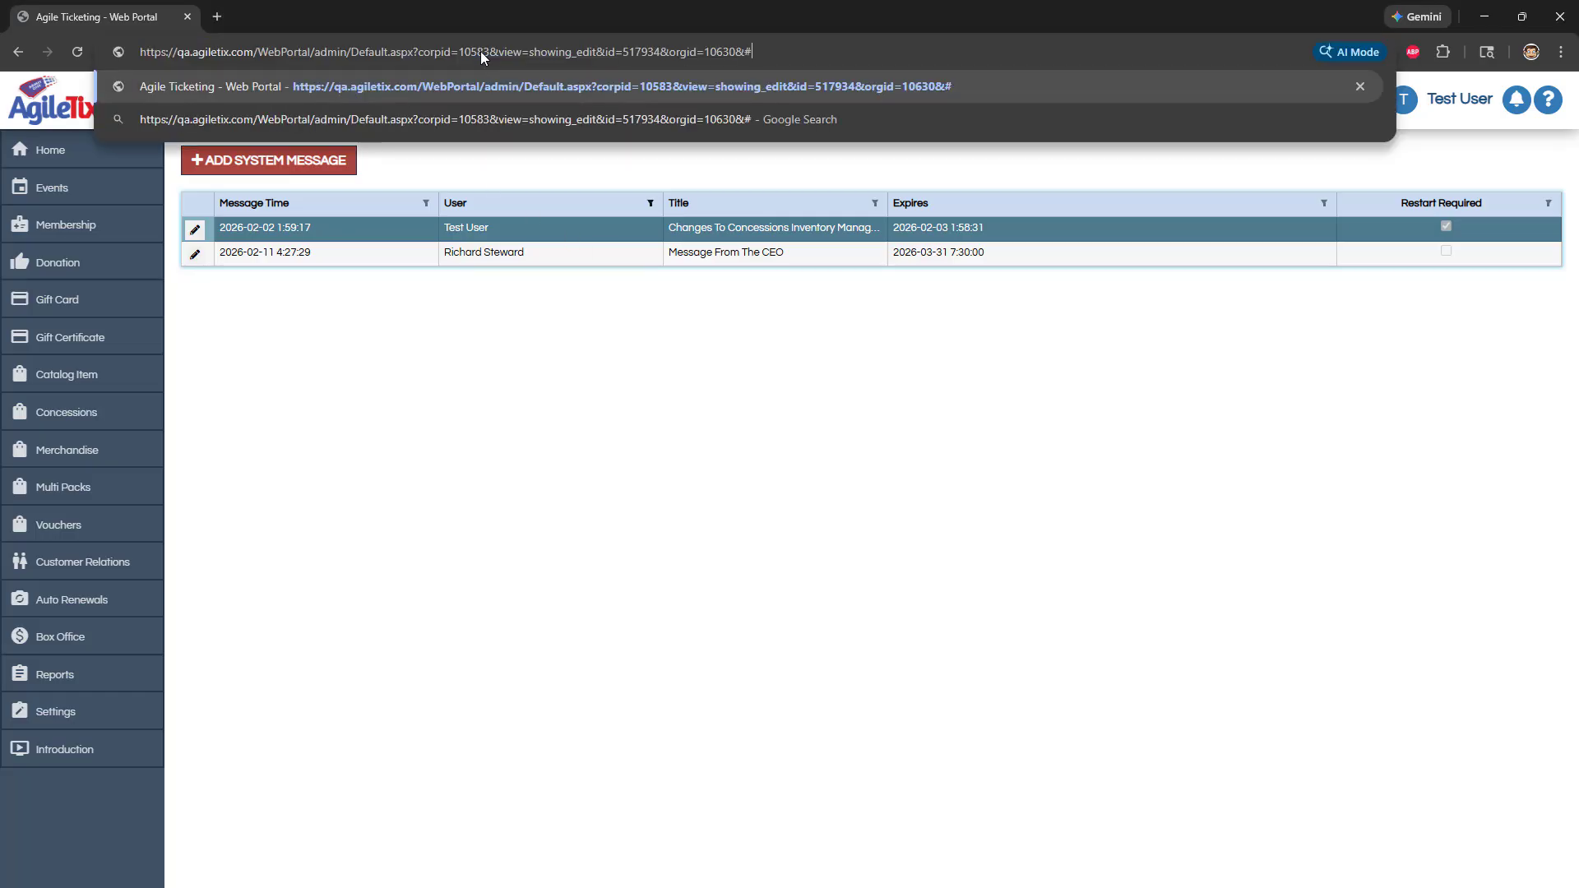
key("Return")
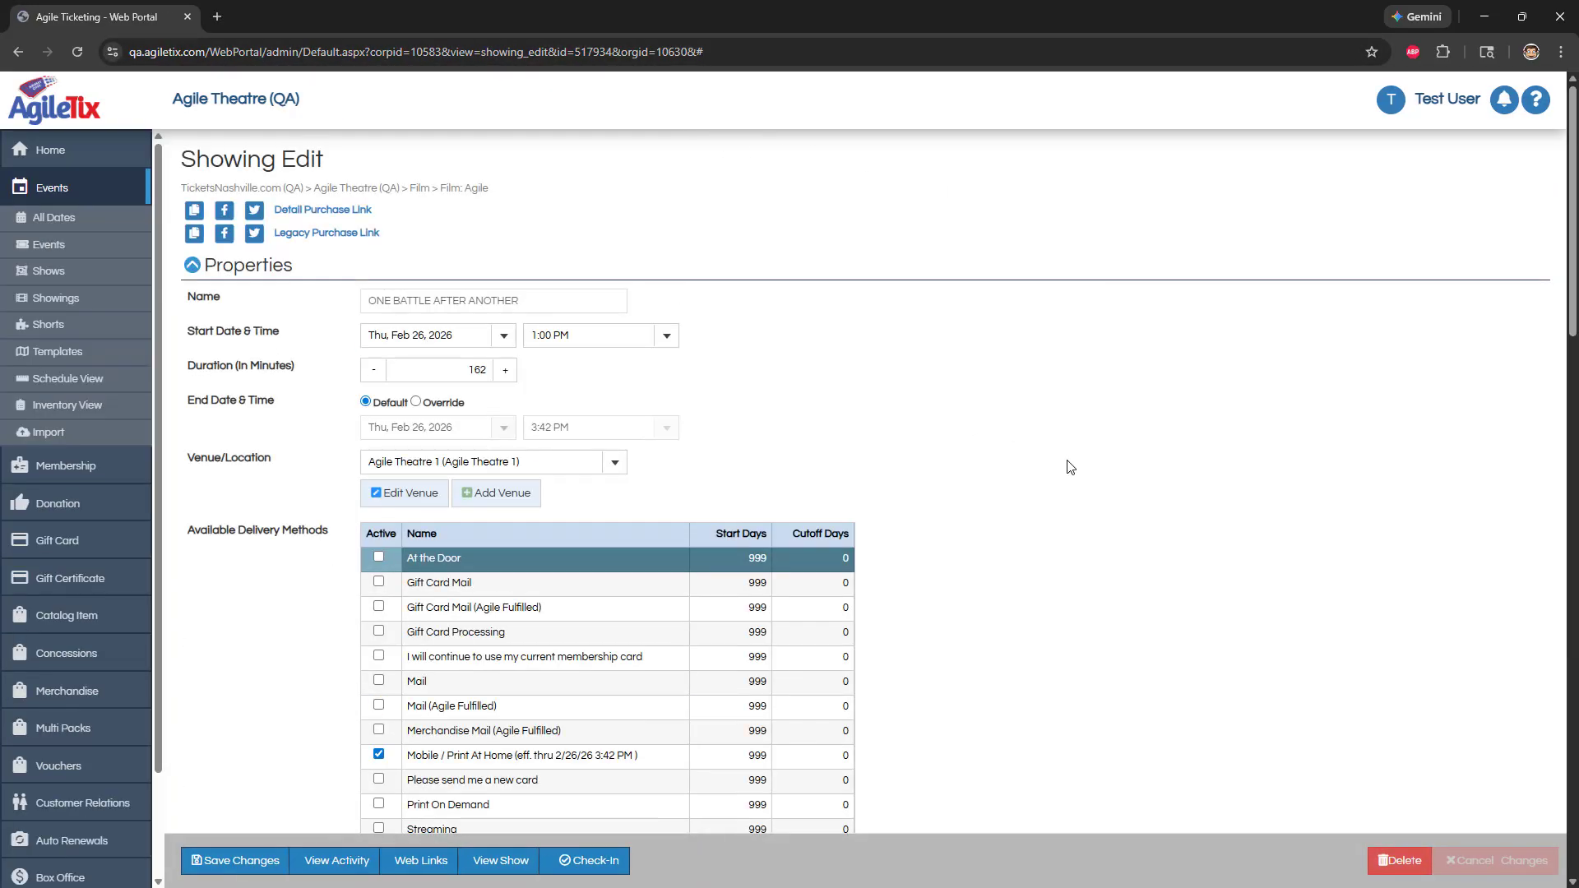
left_click(591, 864)
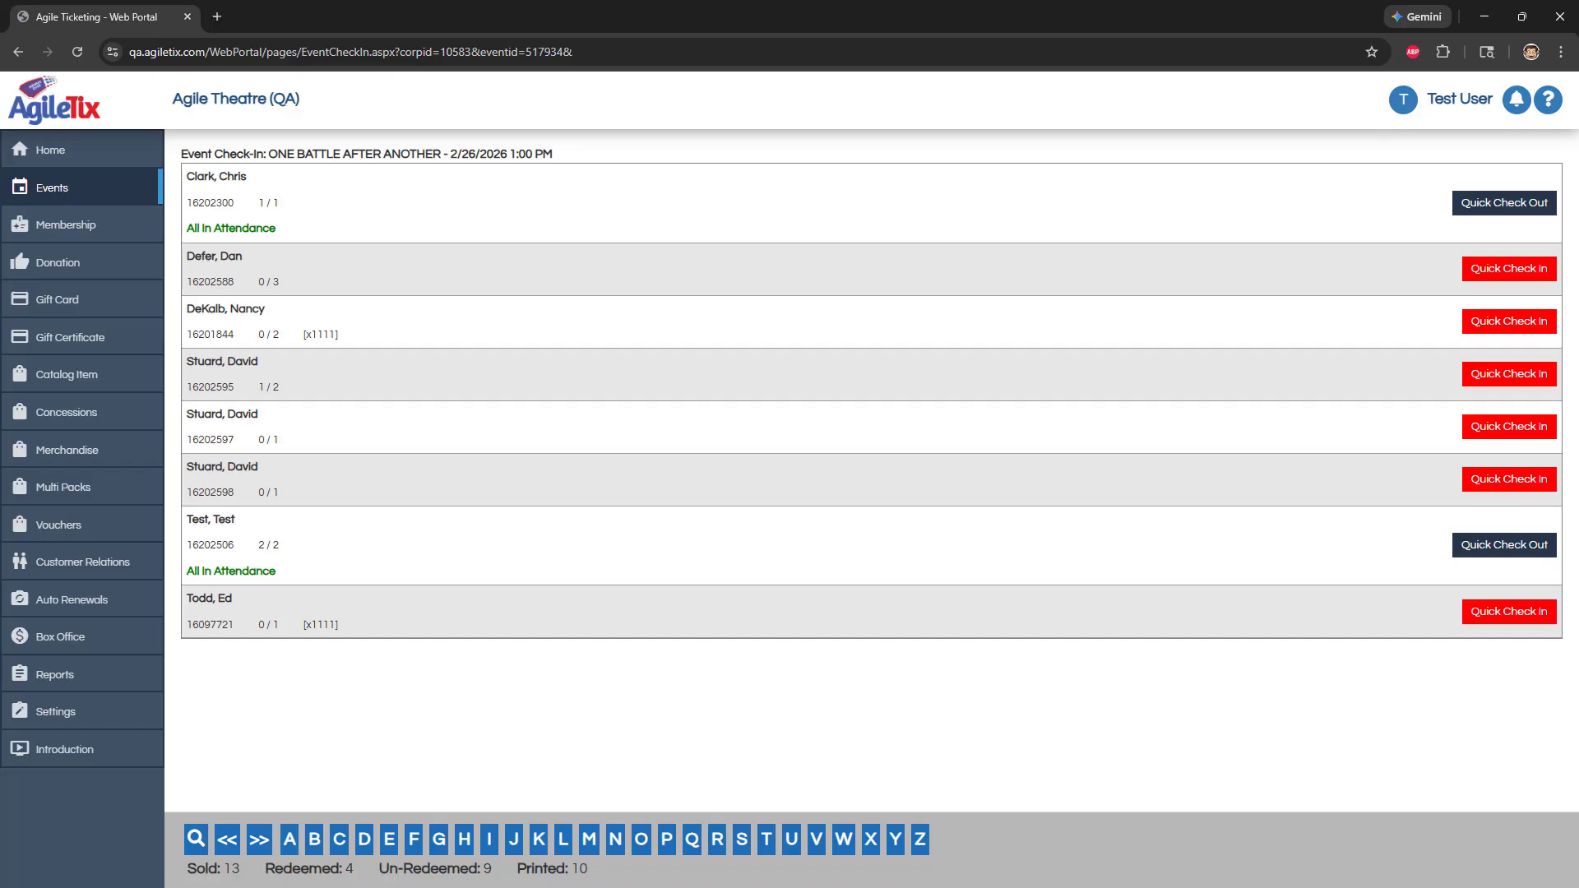
Open the check-out options for the first order in the event check-in list
left_click(1483, 197)
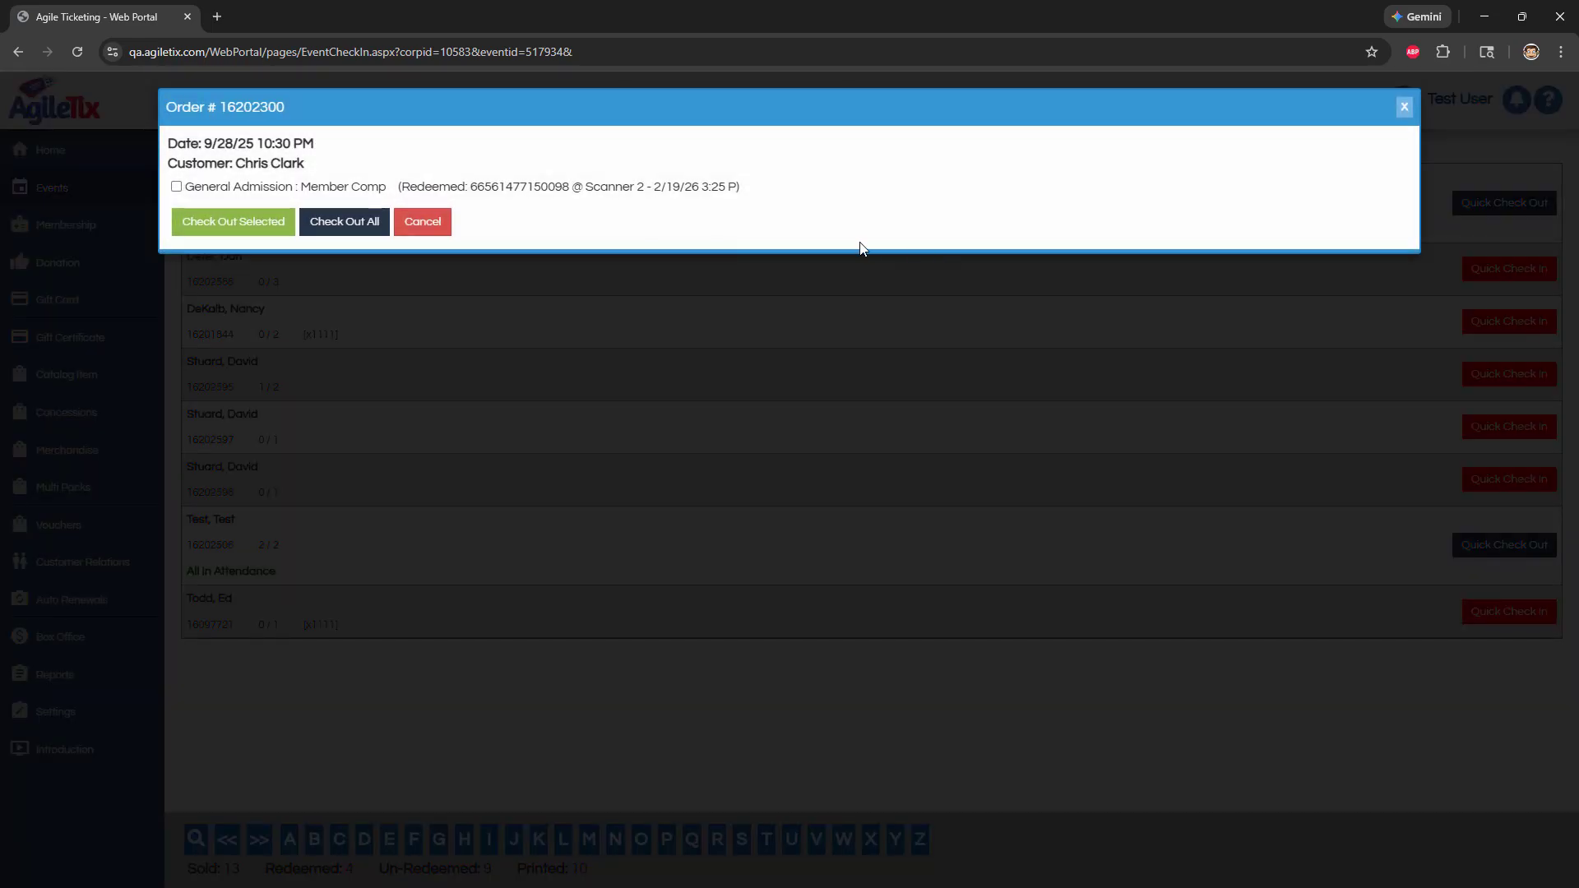